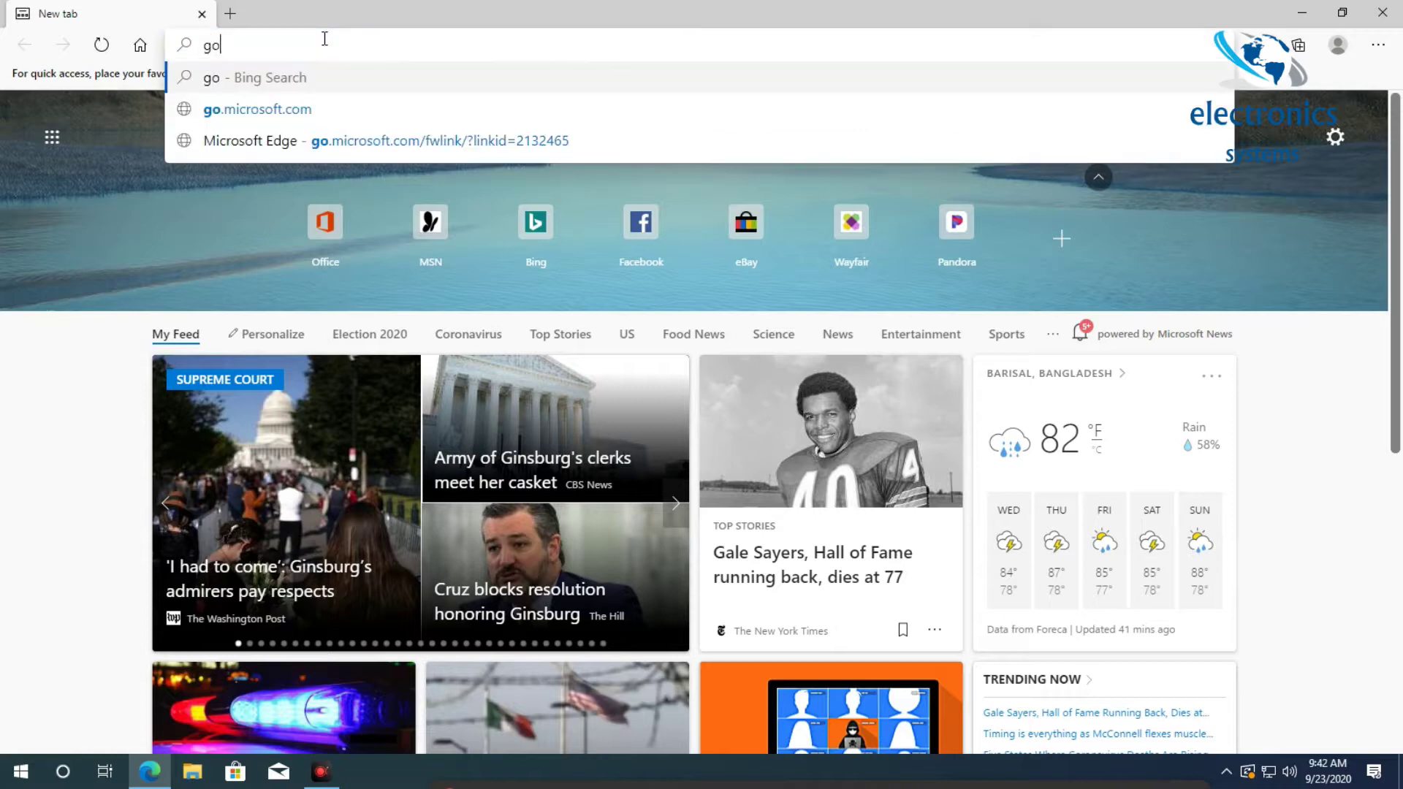
Step: Go to google.com and search for ezstation
type("e.com")
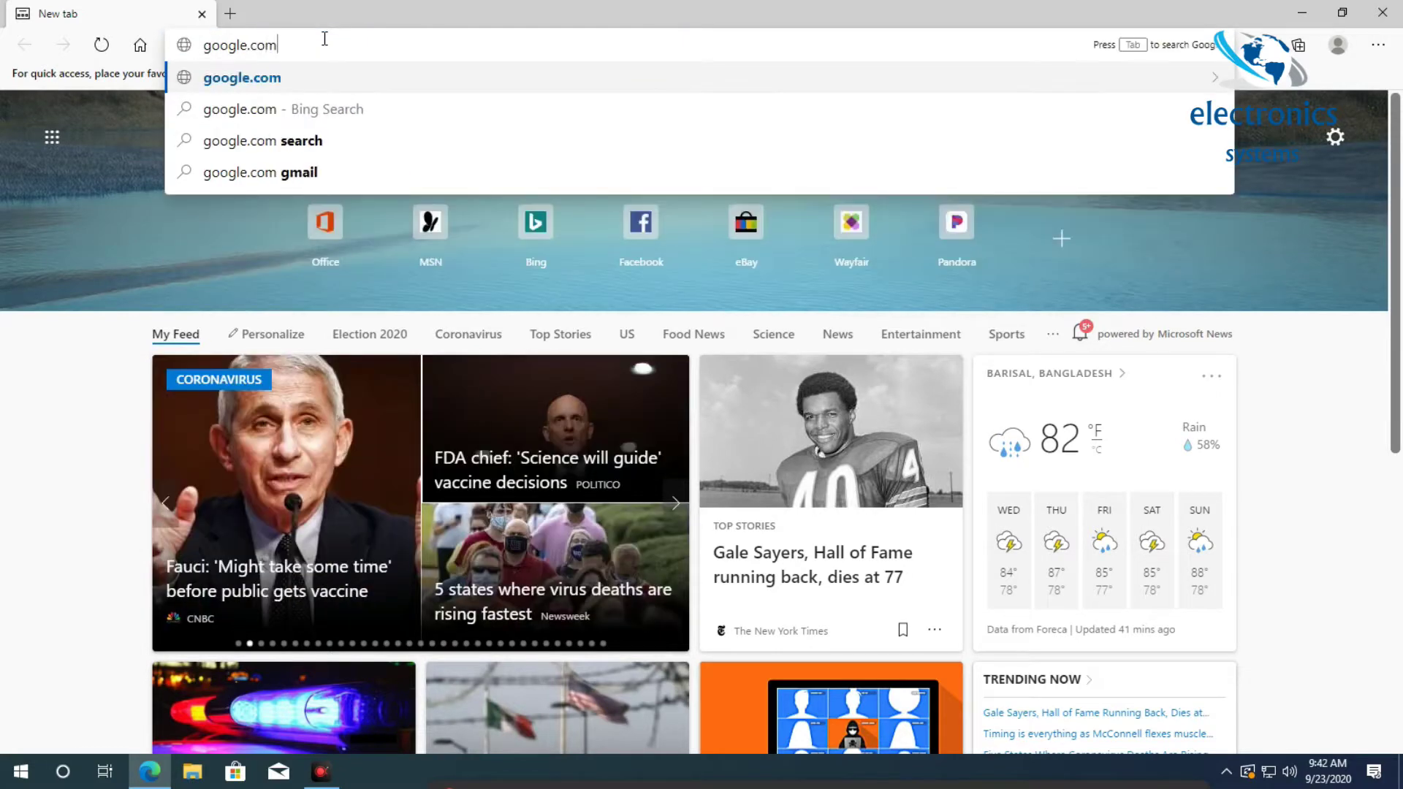
key("Return")
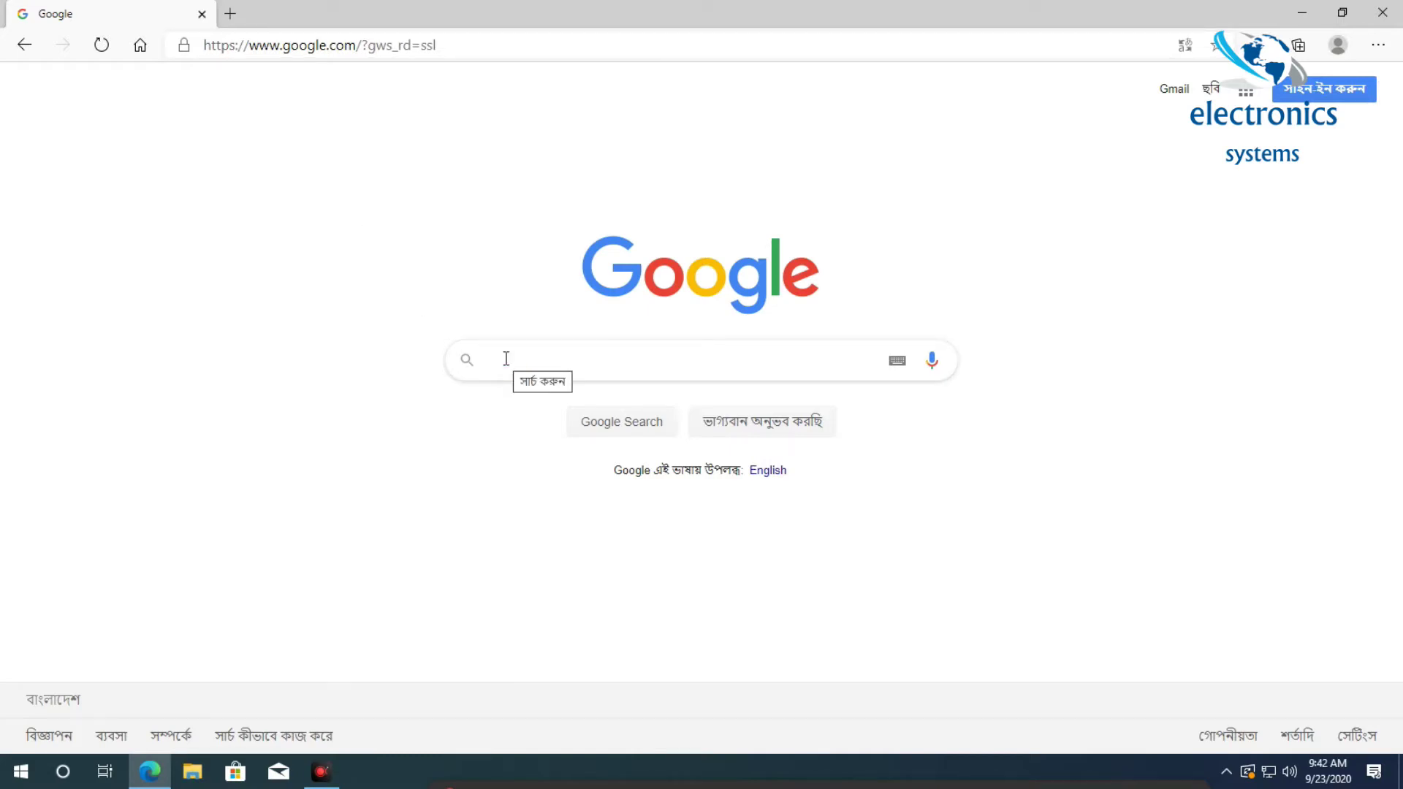
type("ezs")
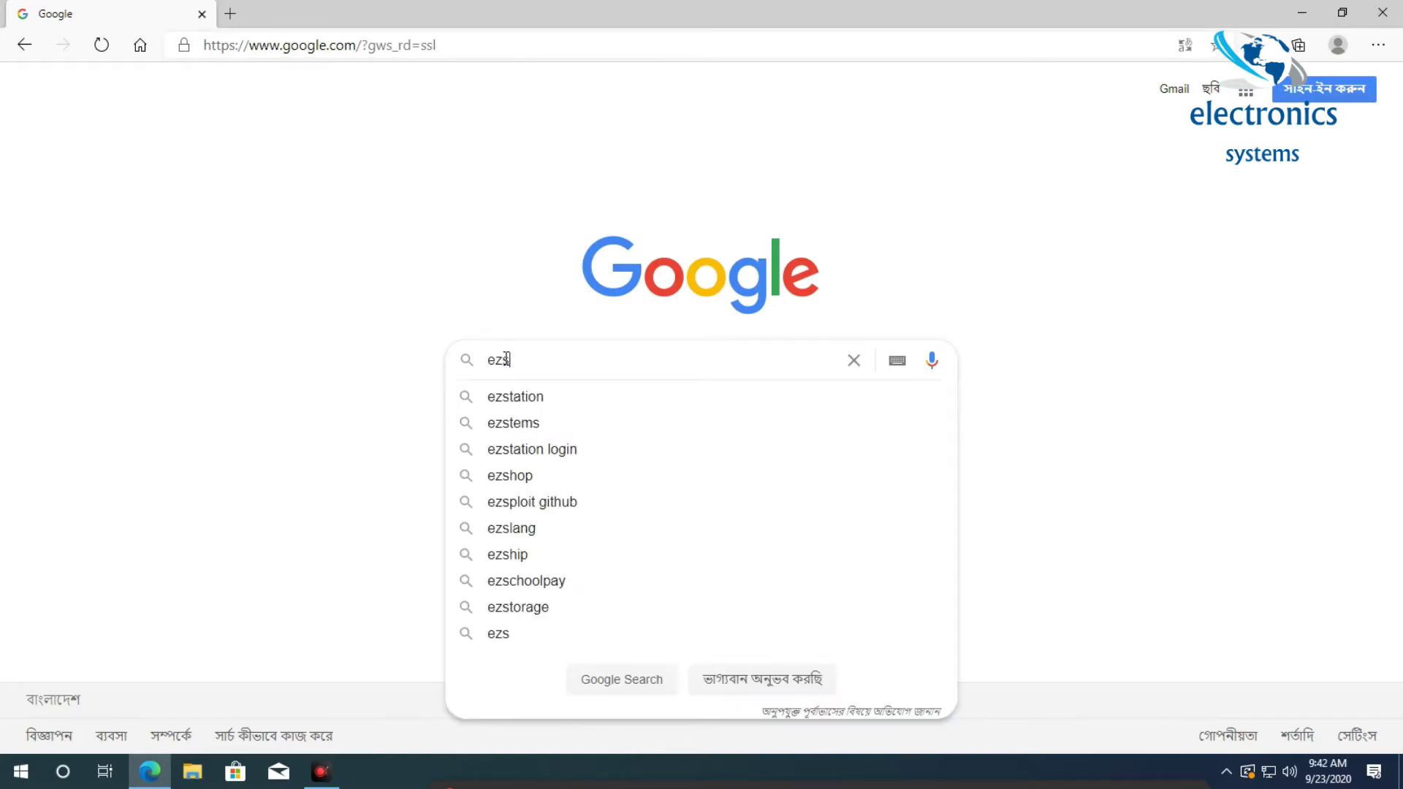
left_click(502, 402)
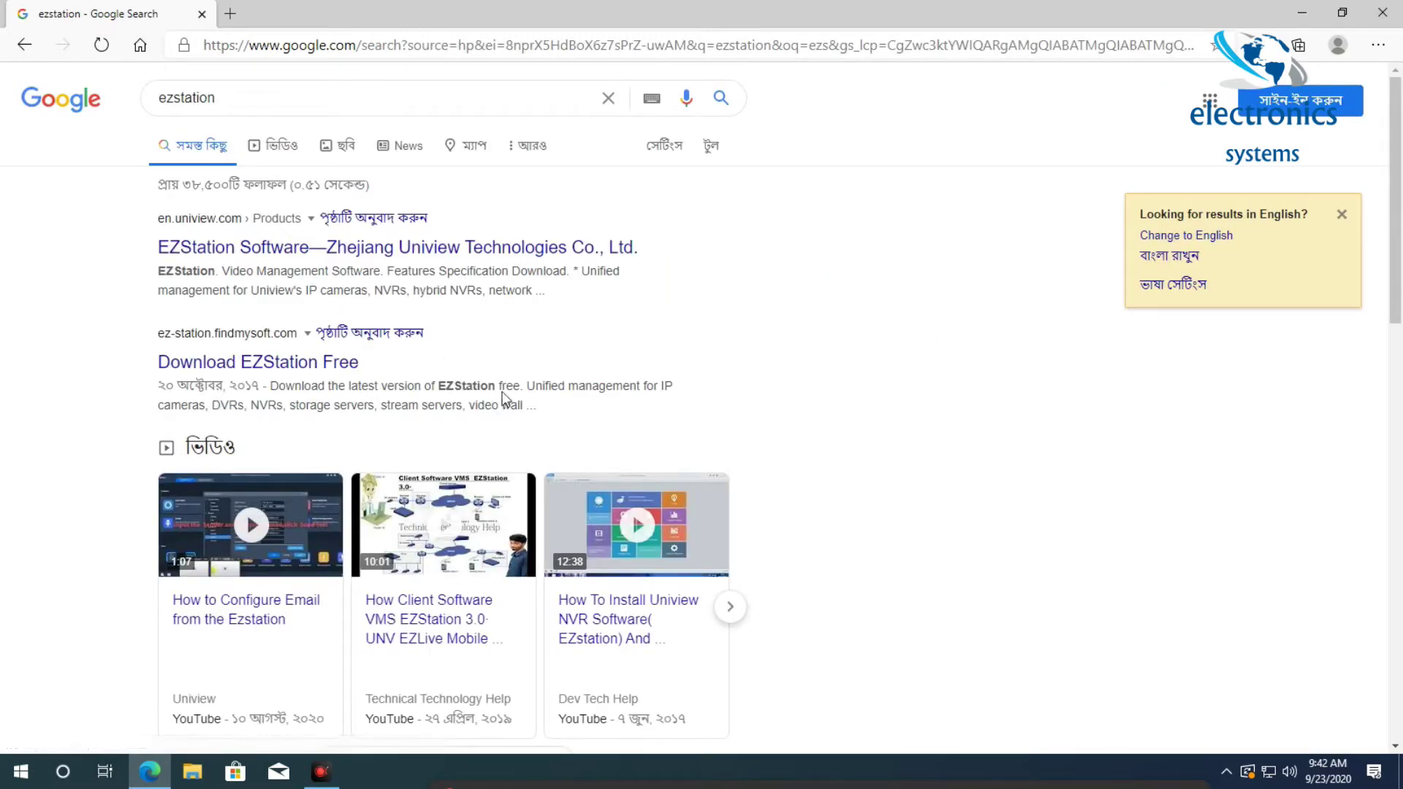
Step: Open the EZStation Software result from Uniview in a new tab and show the product's Download section
scroll(369, 225, "down", 10)
scroll(557, 466, "up", 10)
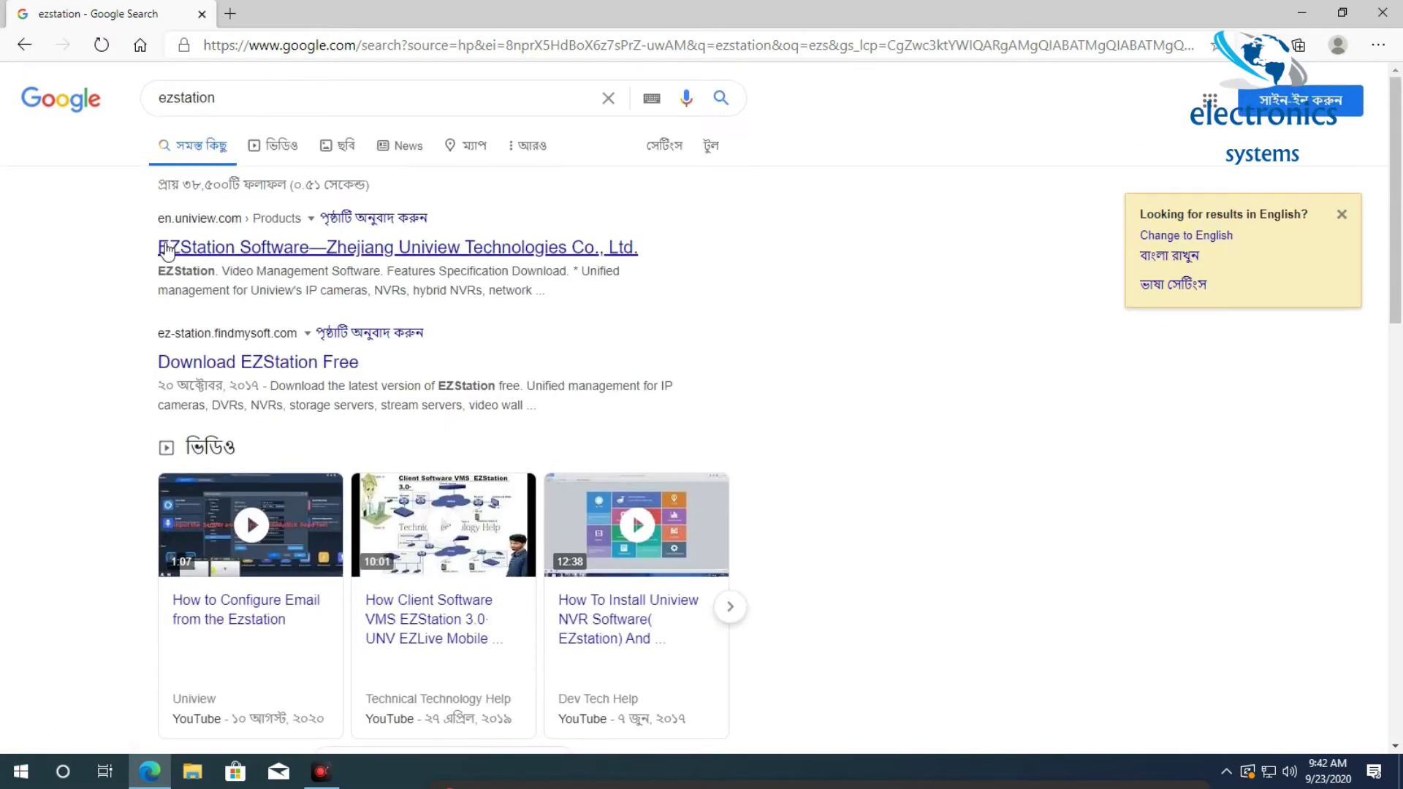
right_click(335, 253)
left_click(382, 264)
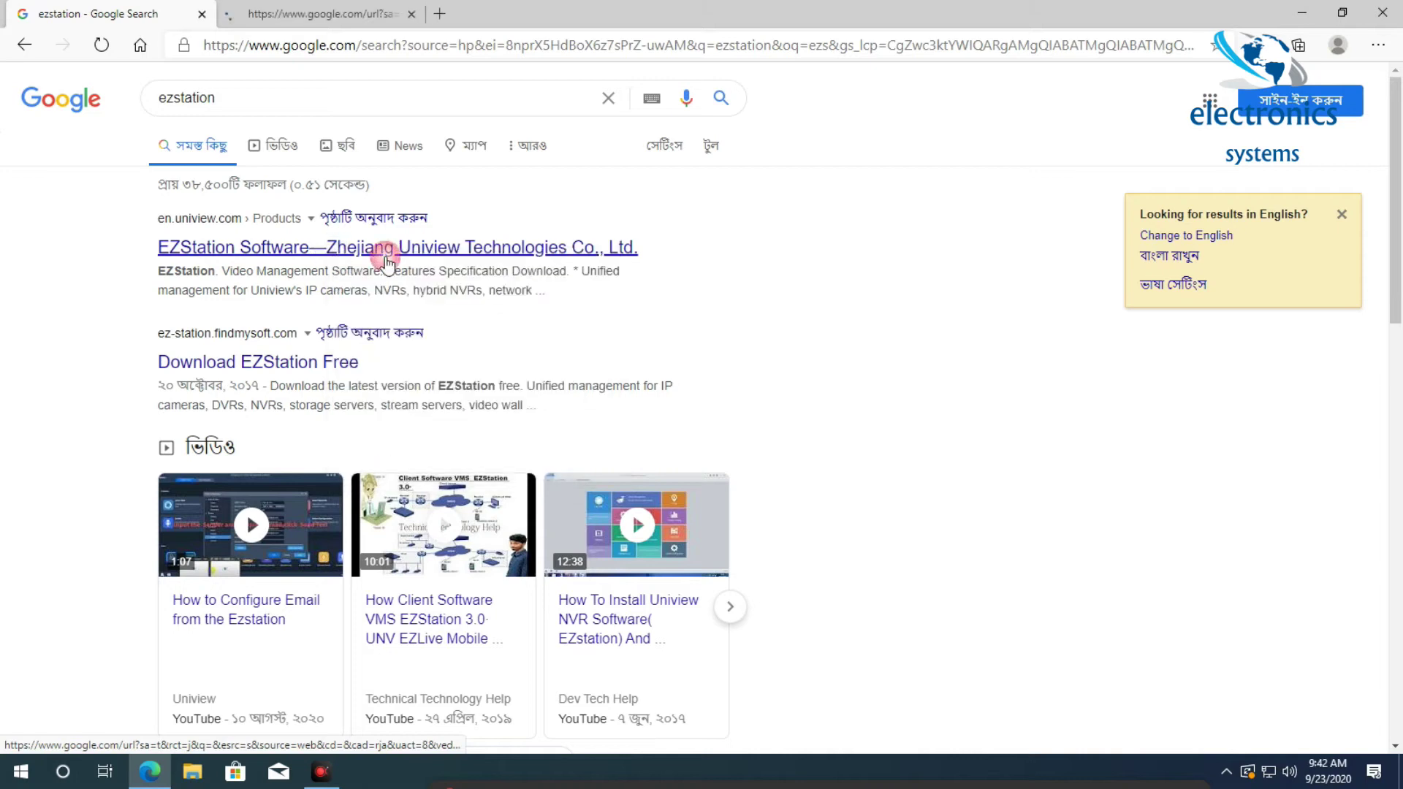
left_click(287, 16)
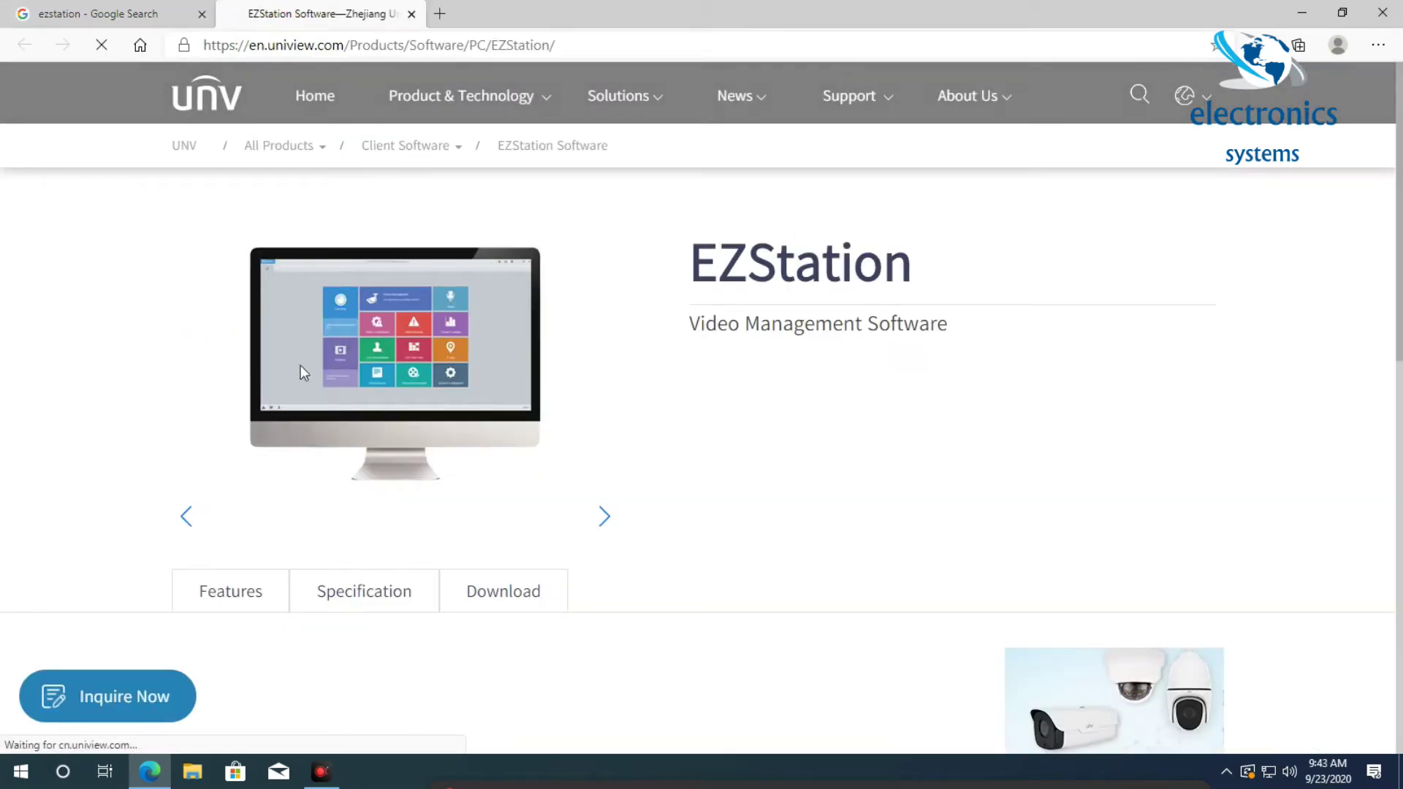
scroll(403, 308, "down", 4)
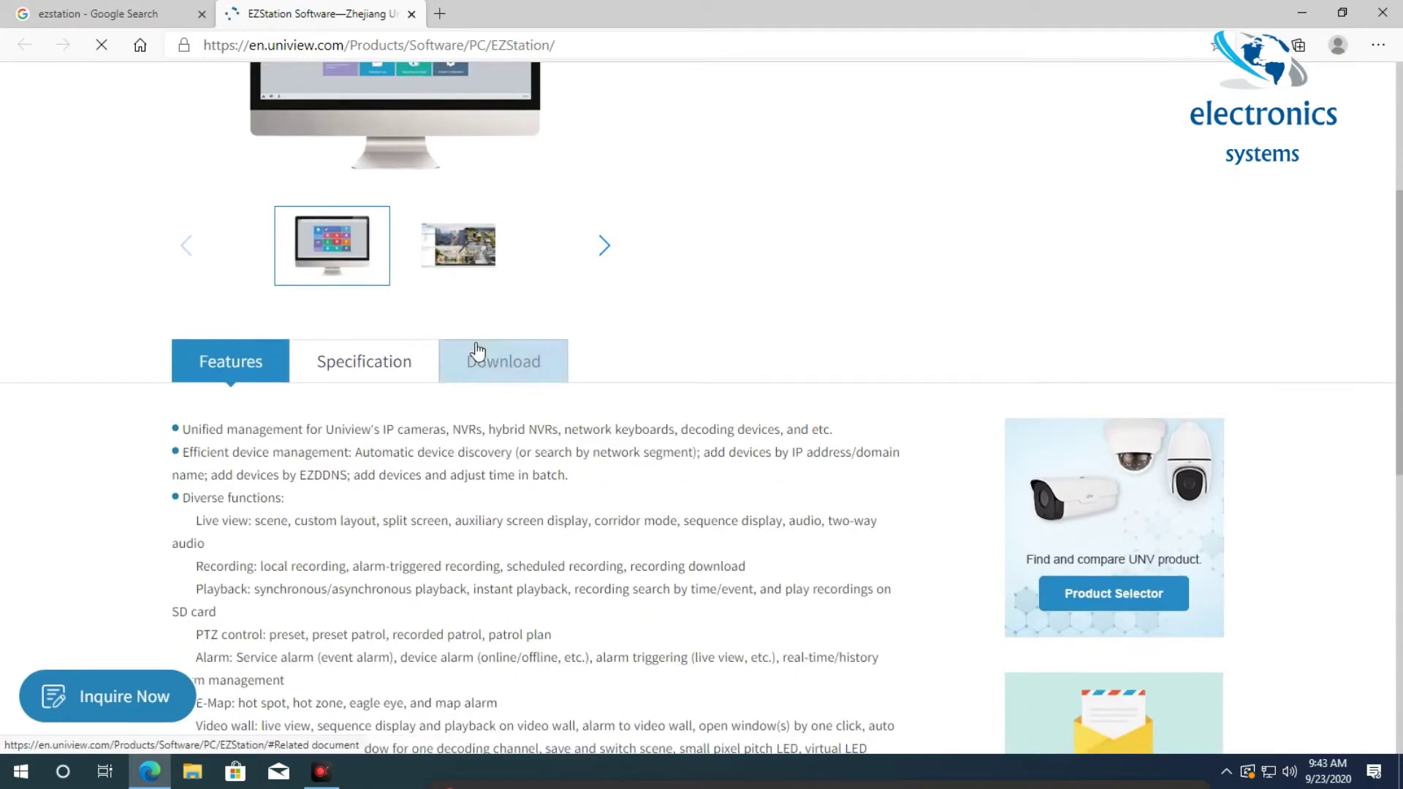
left_click(497, 363)
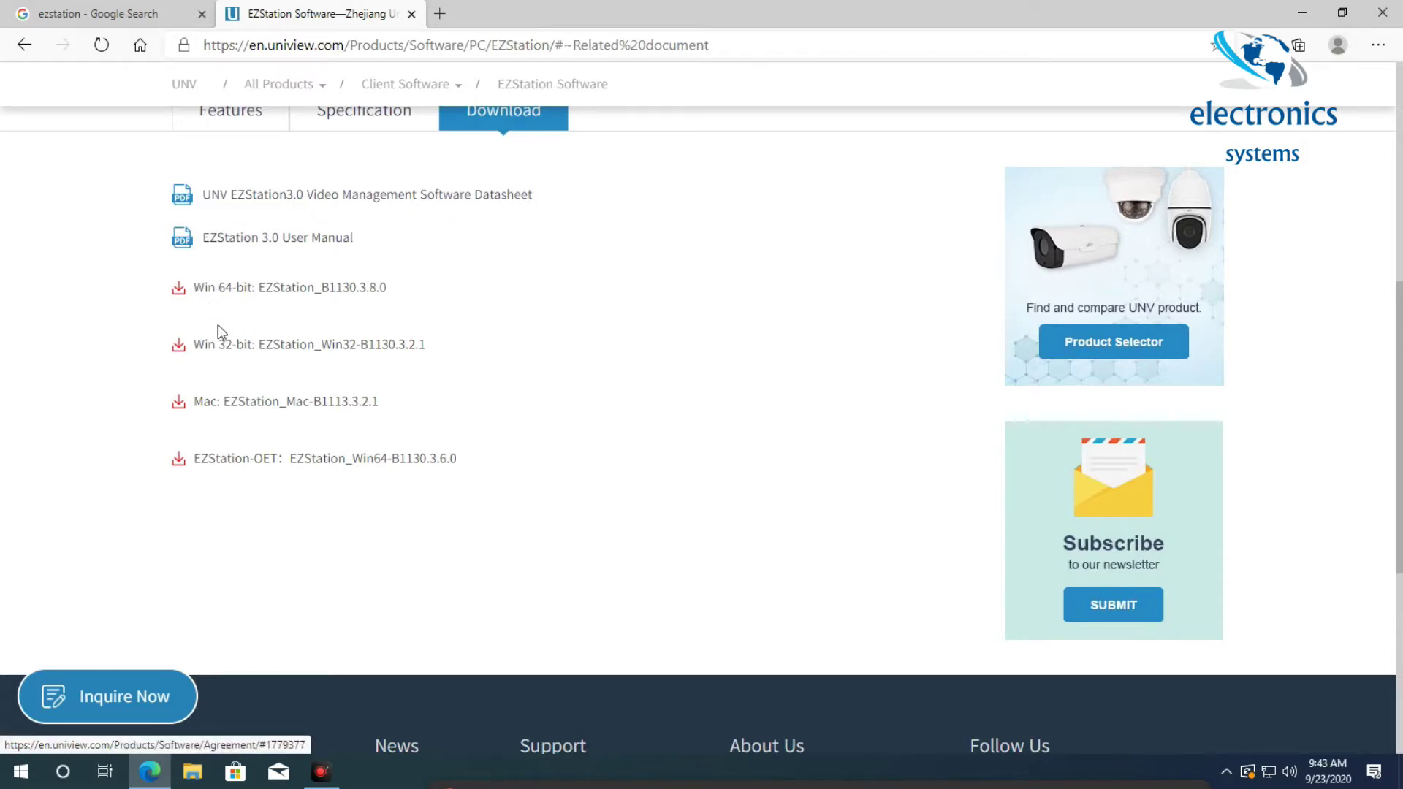
Step: Uncover the desktop by moving the browser window aside and check the properties of This PC
left_click_drag(626, 11, 1123, 56)
left_click(33, 123)
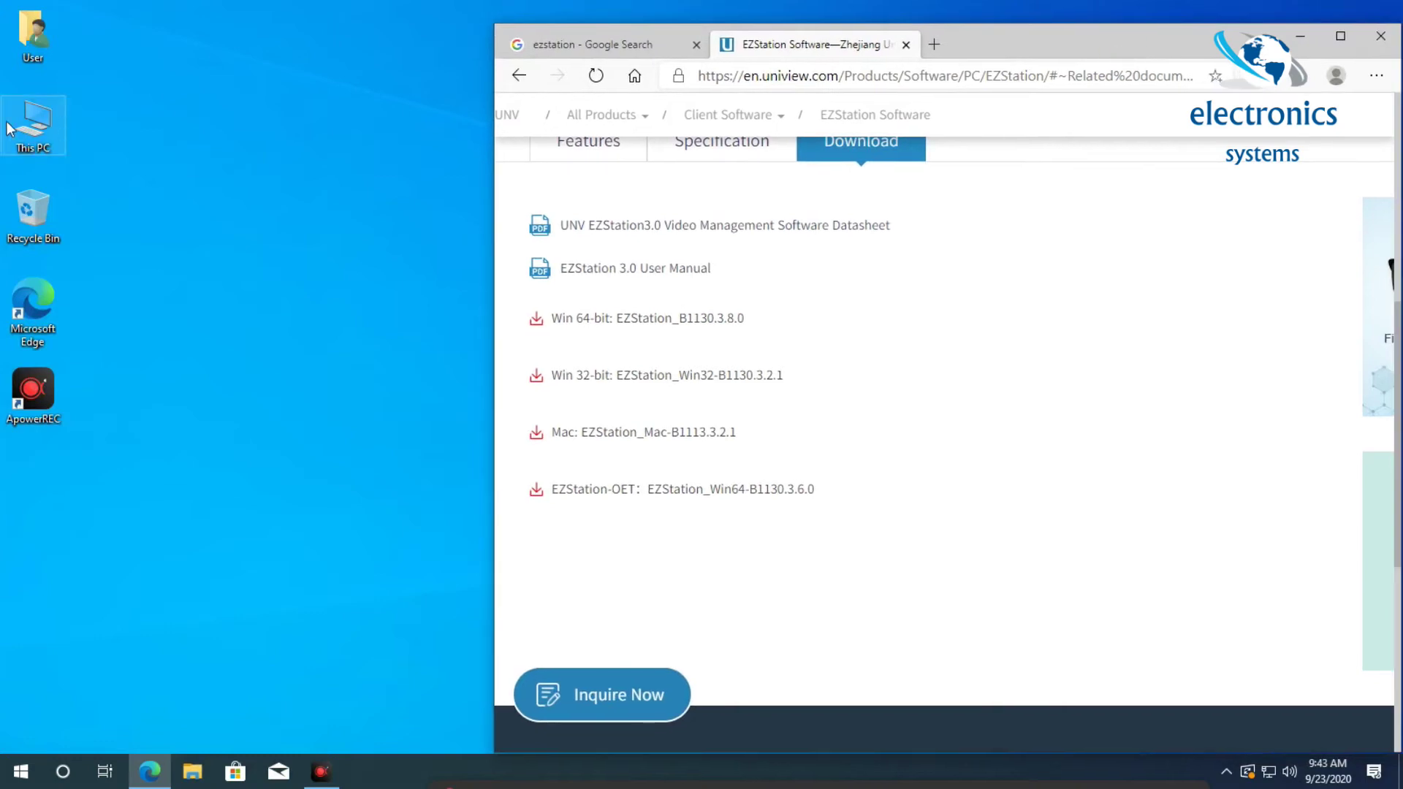
right_click(31, 125)
left_click(46, 326)
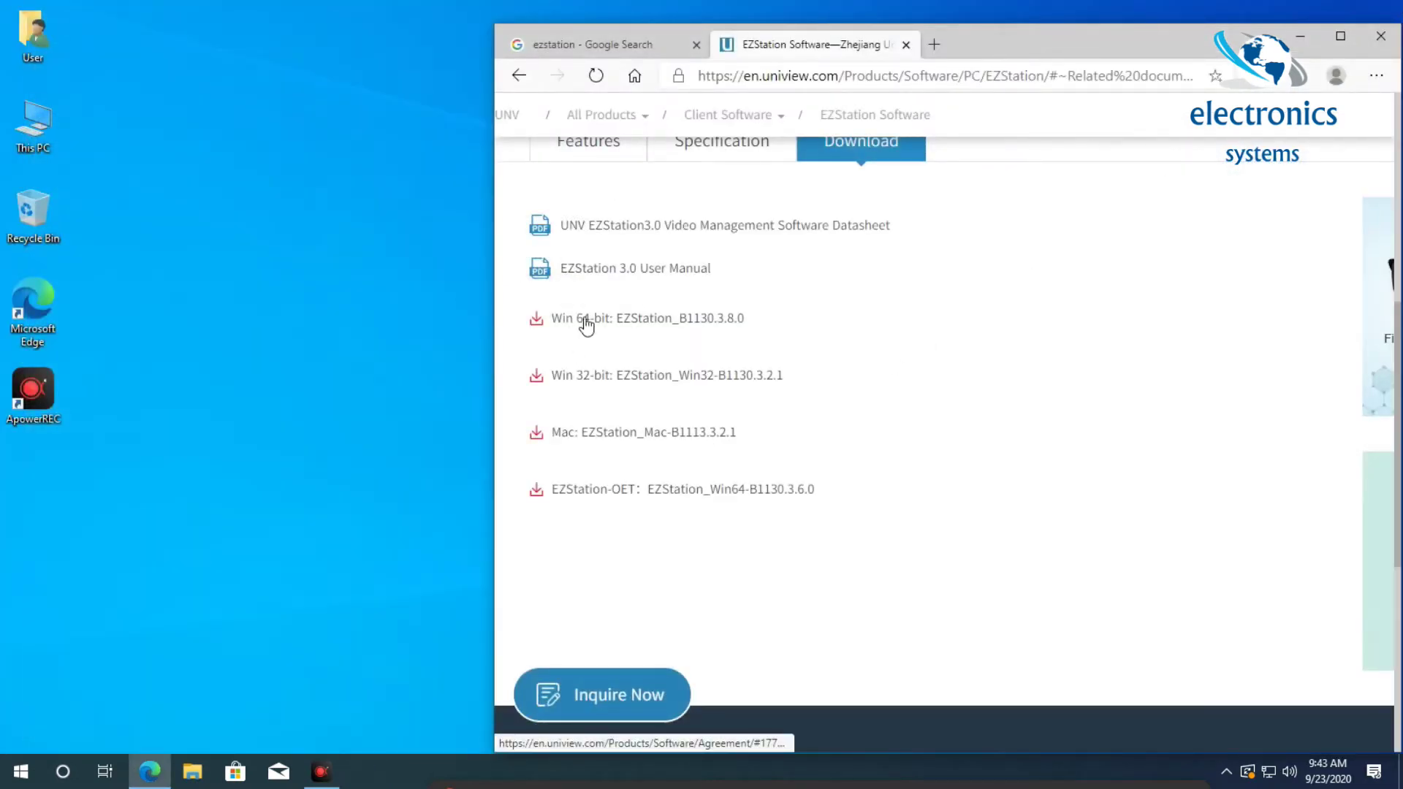
Step: Download the Win 64-bit EZStation_B1130.3.8.0 package, agreeing to the Uniview Software License Agreement
left_click(579, 318)
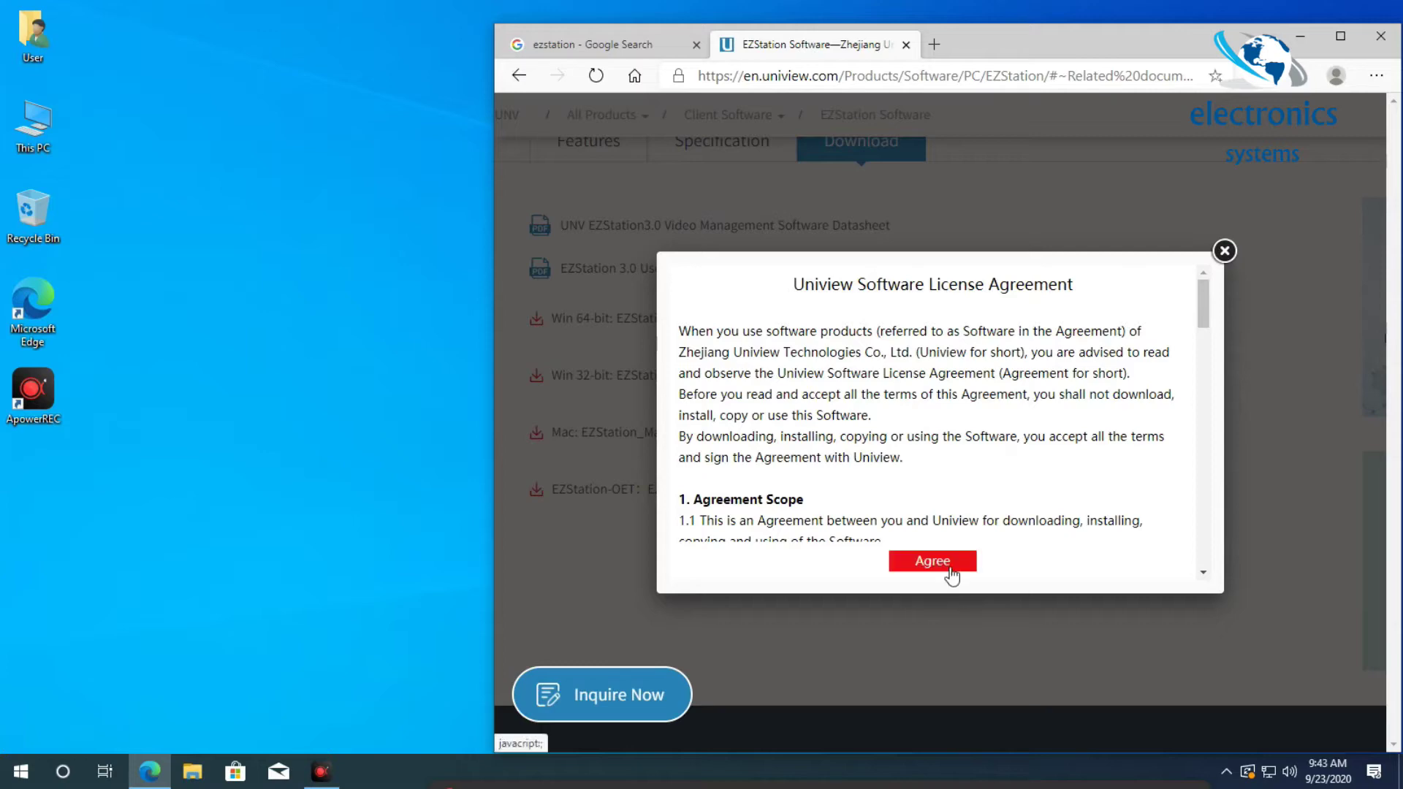
left_click(951, 576)
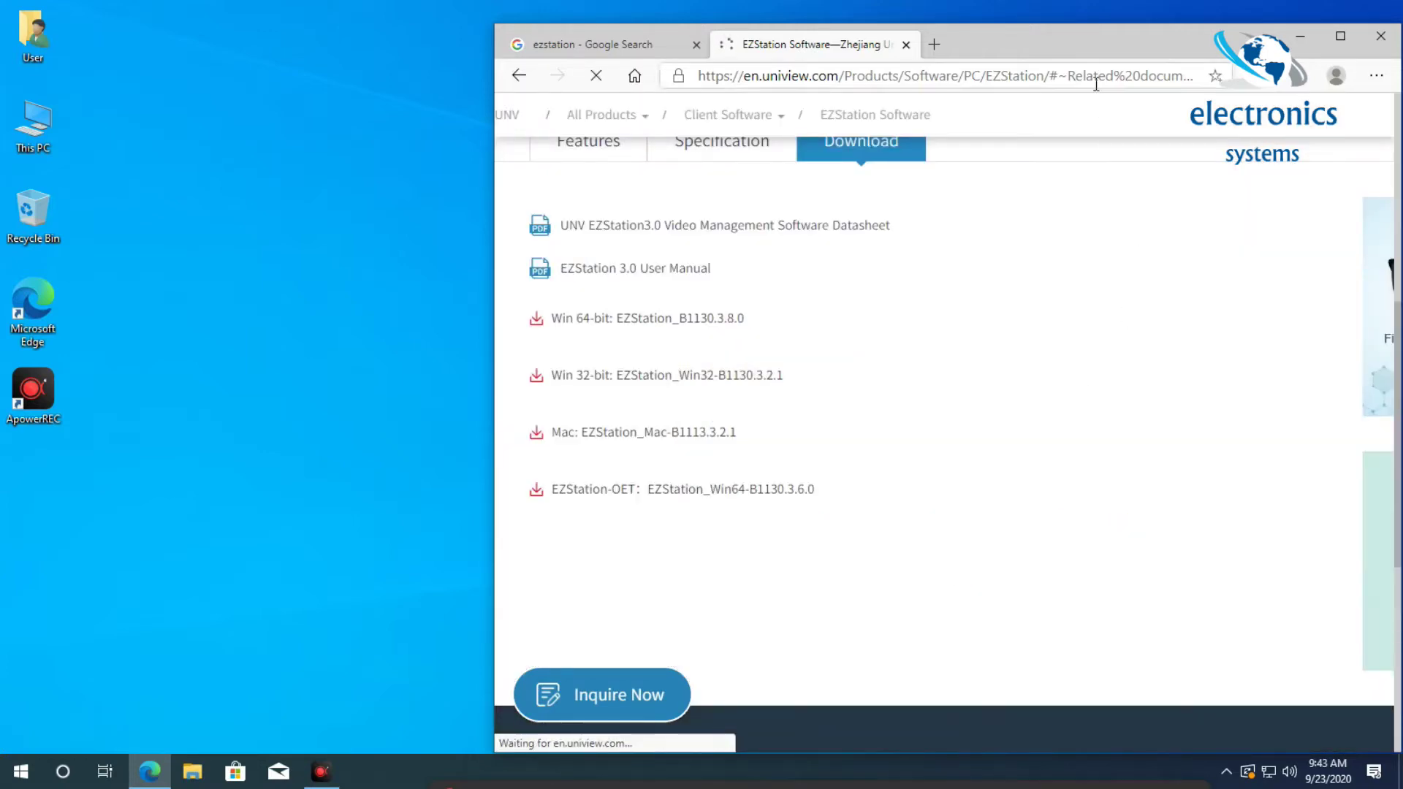
left_click_drag(1098, 40, 896, 37)
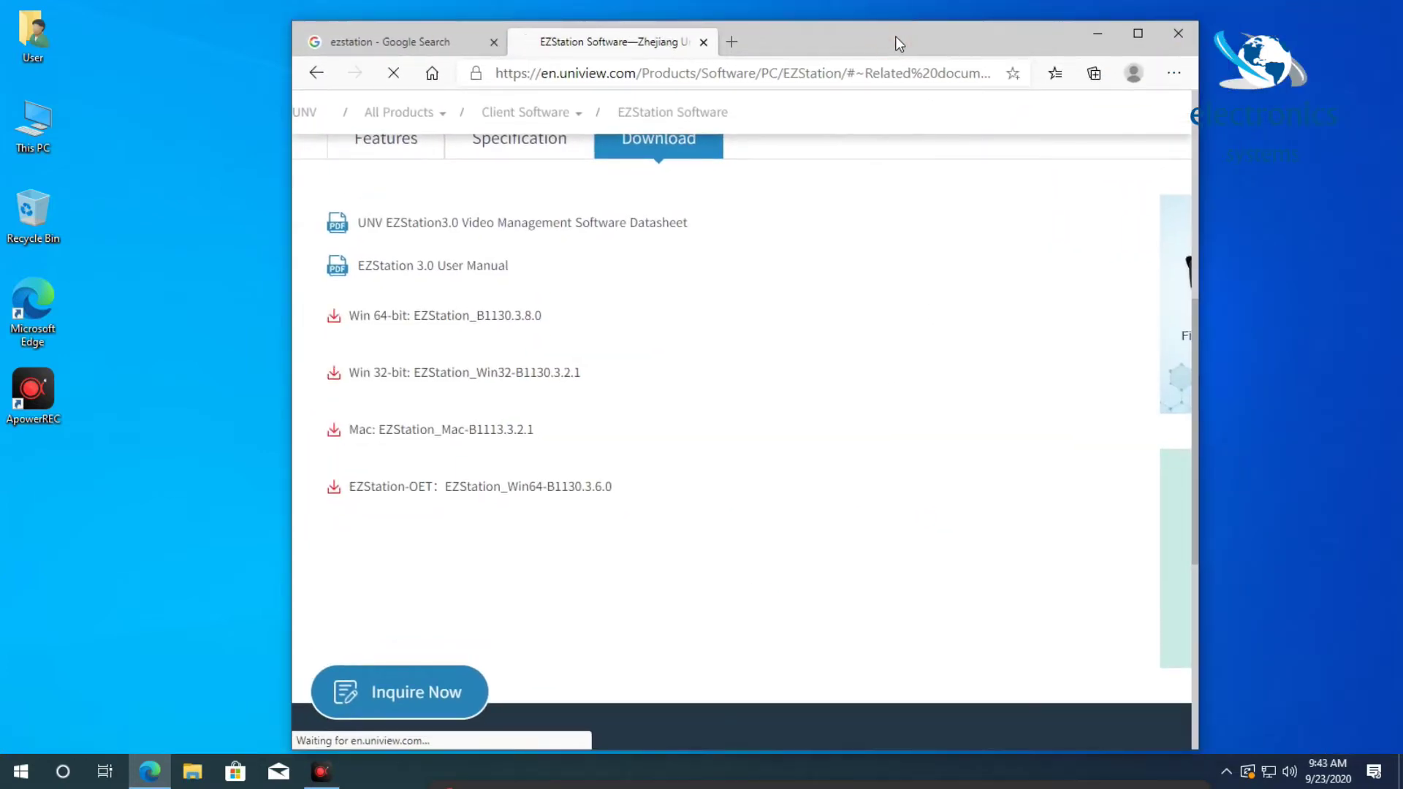
left_click_drag(1194, 435, 1223, 146)
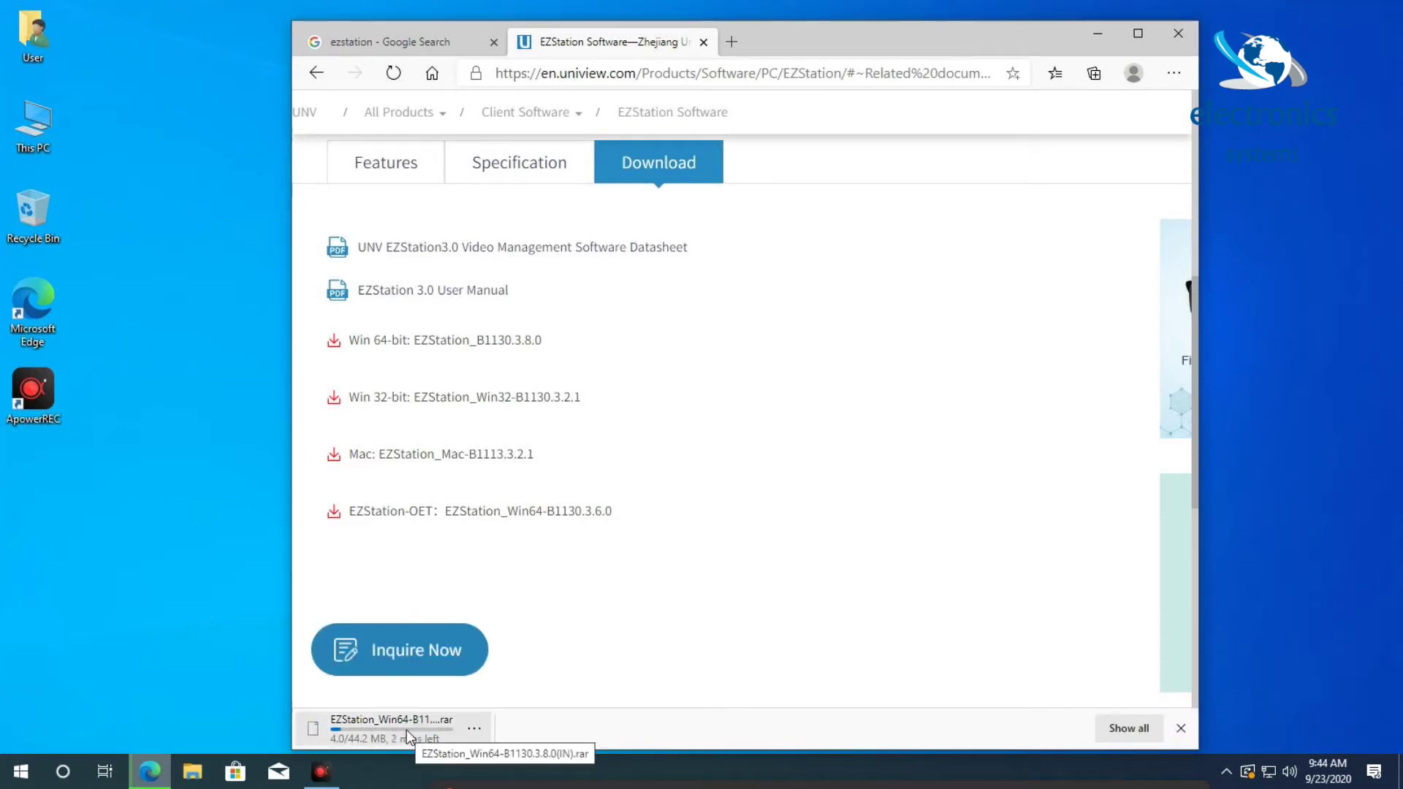
Step: Show the EZStation download in its folder, refresh the file list, and narrow and reposition the folder window
left_click(471, 730)
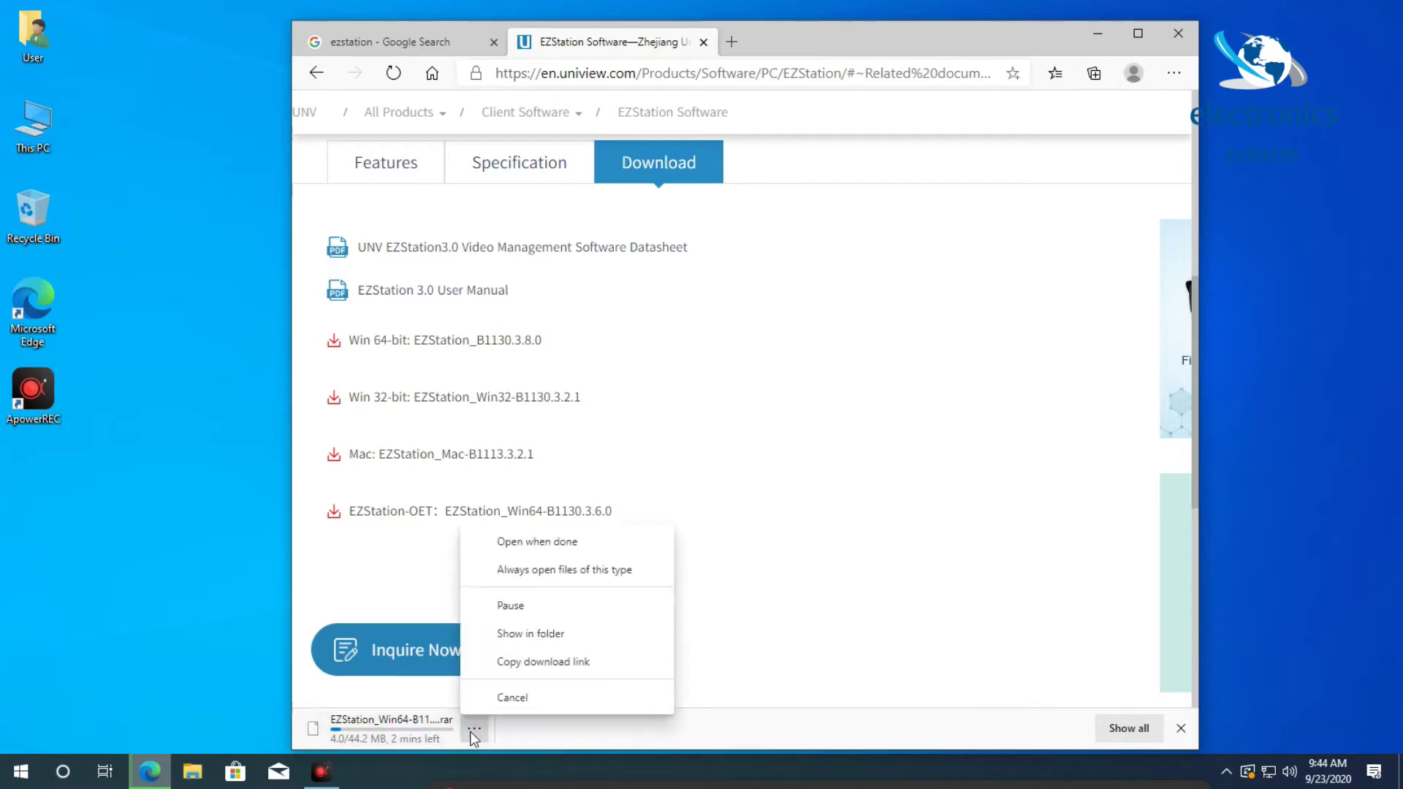
left_click(517, 634)
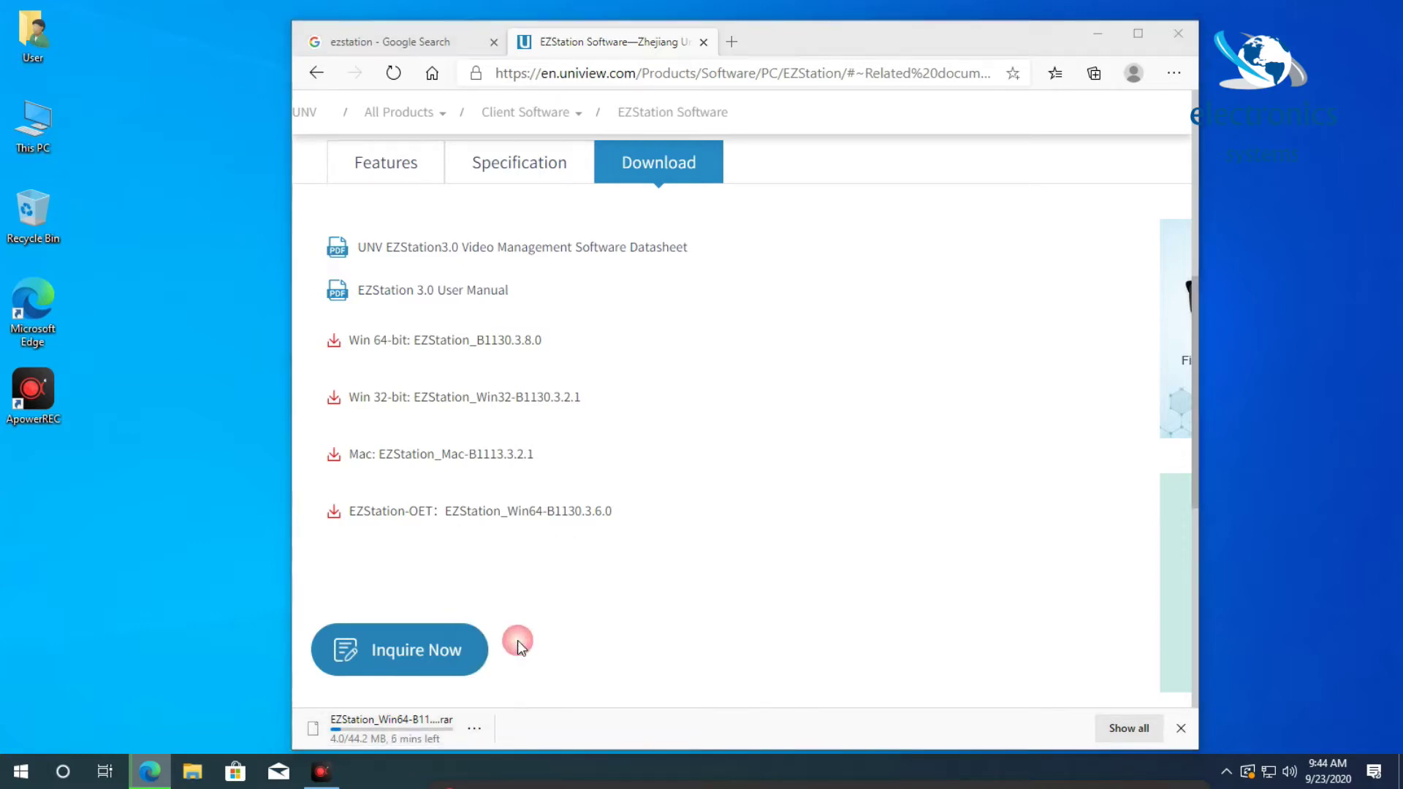
right_click(537, 393)
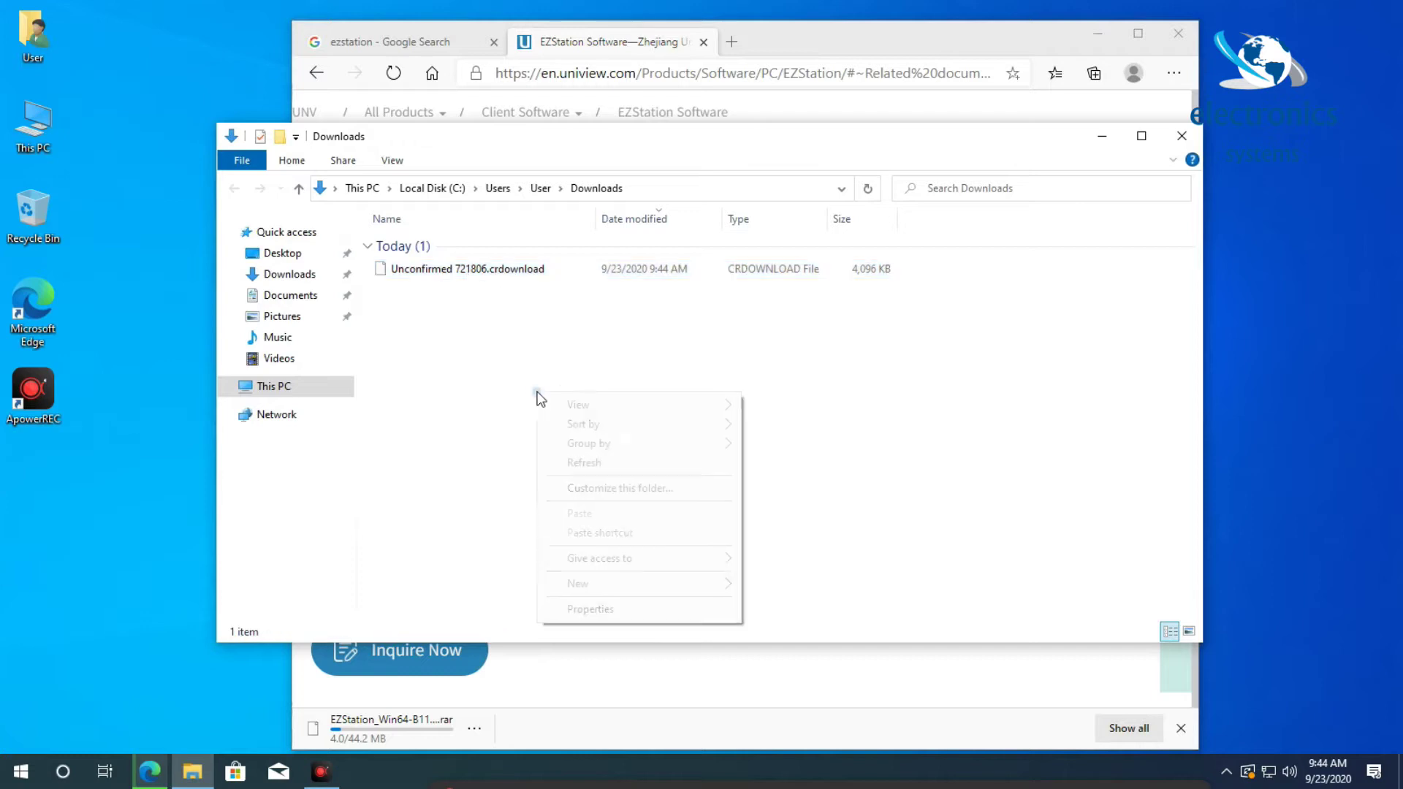
left_click(575, 462)
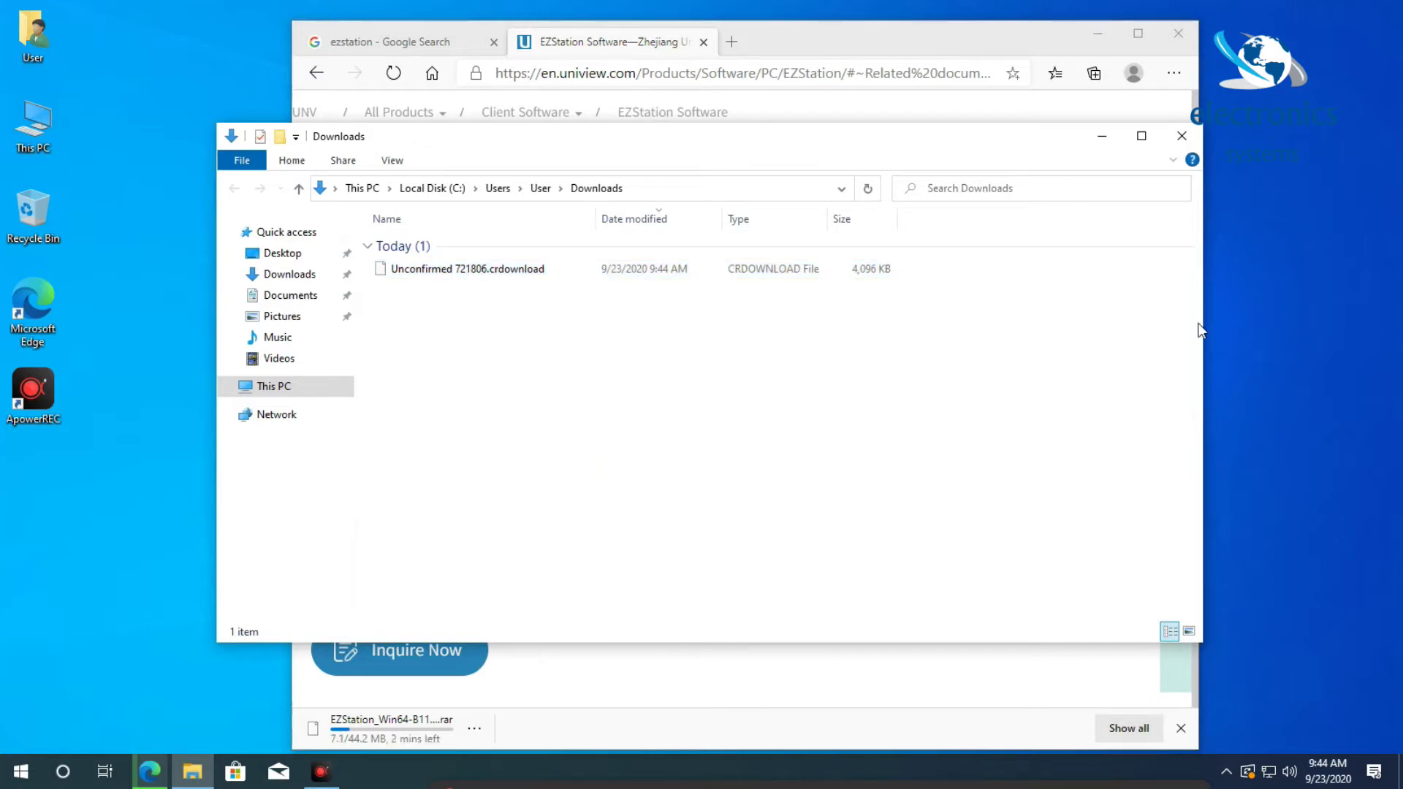
left_click_drag(1199, 329, 763, 326)
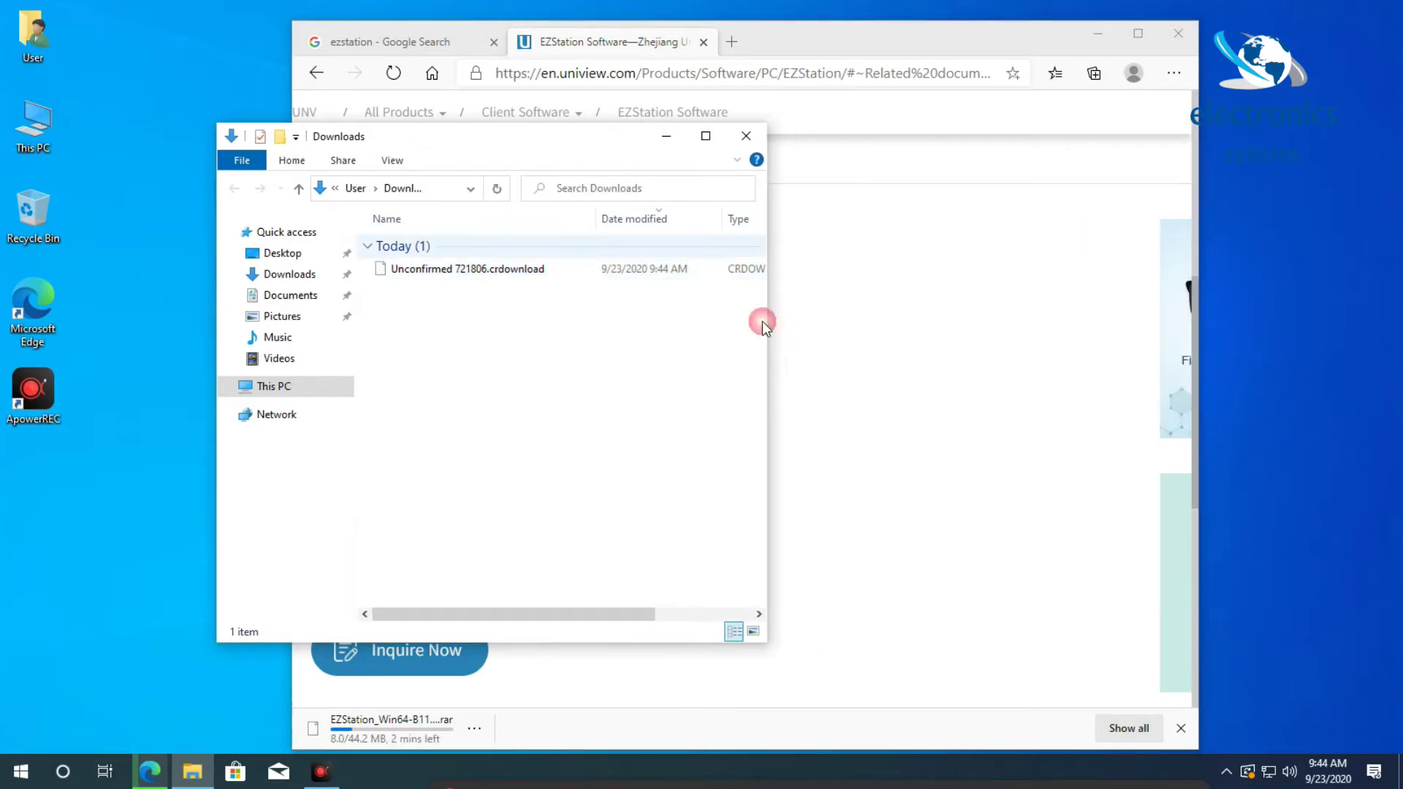
left_click_drag(463, 137, 804, 146)
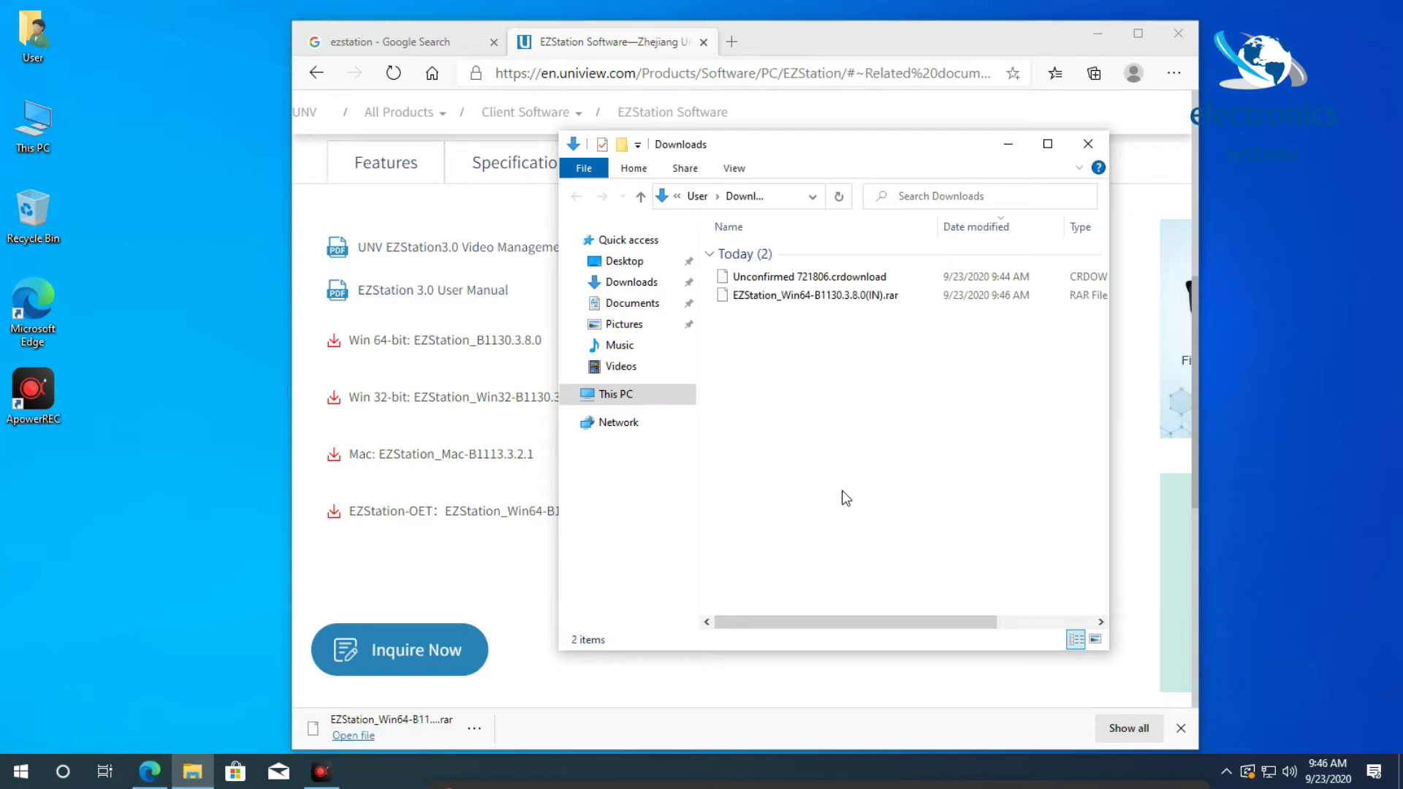
Step: Refresh the Downloads folder to check for the finished EZStation archive and minimize the folder window
right_click(808, 350)
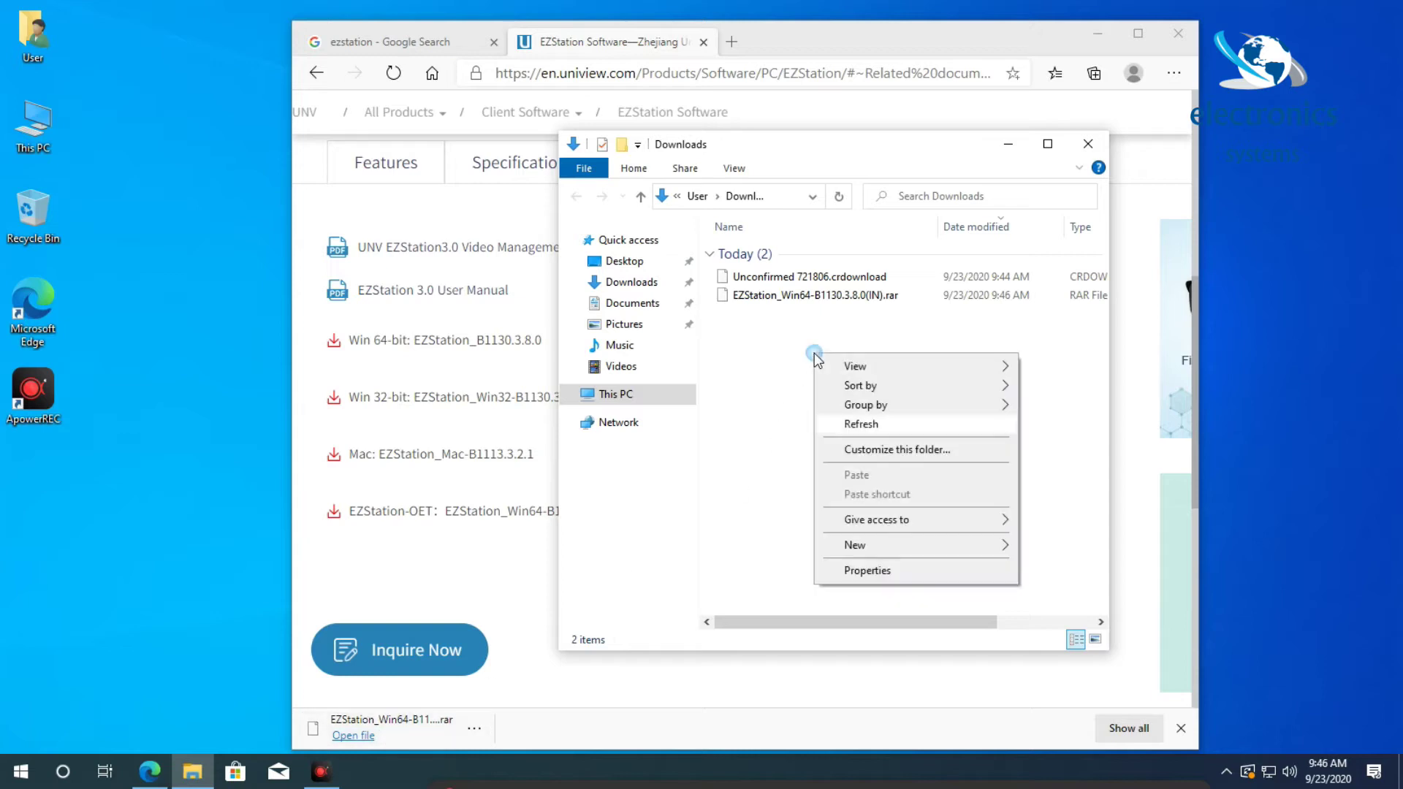
left_click(876, 429)
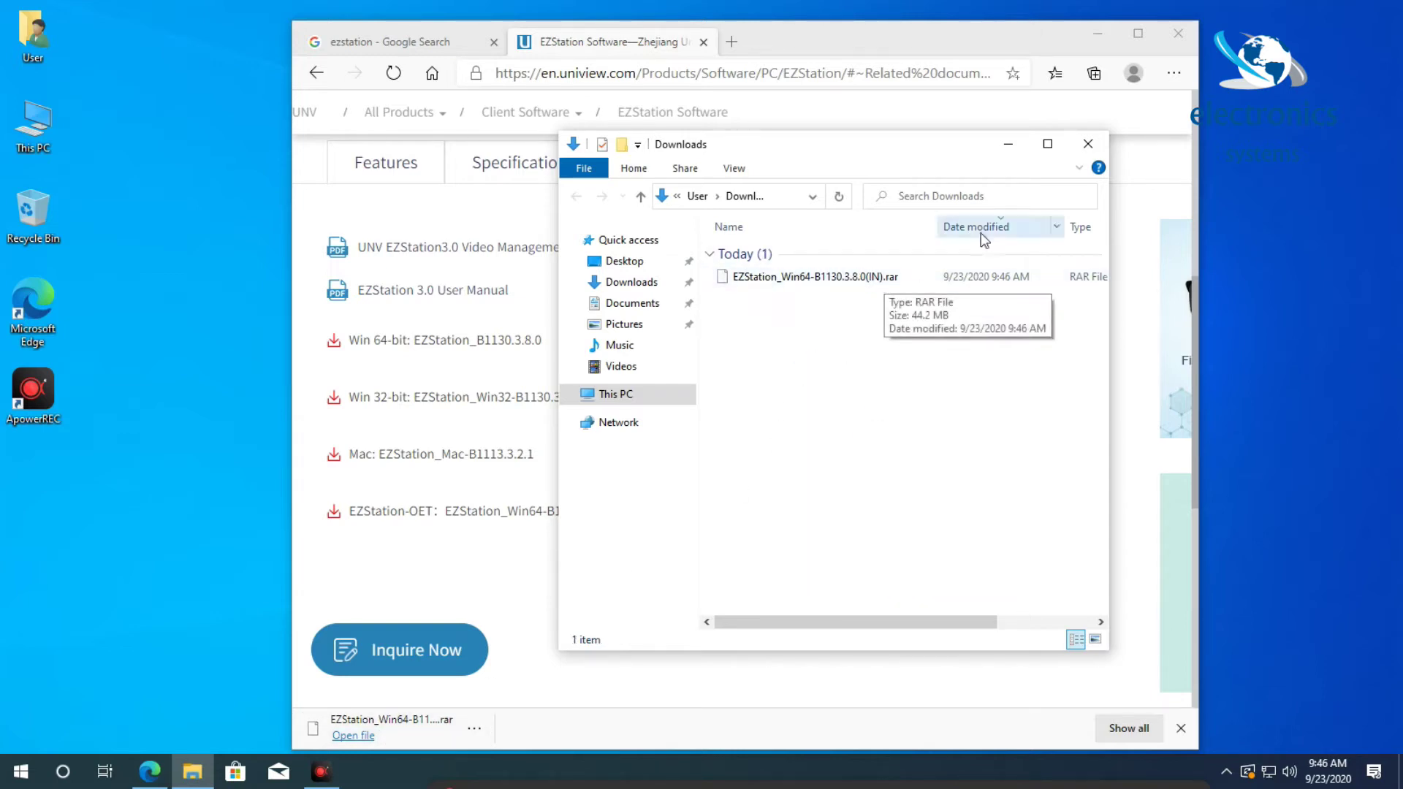
left_click(1020, 149)
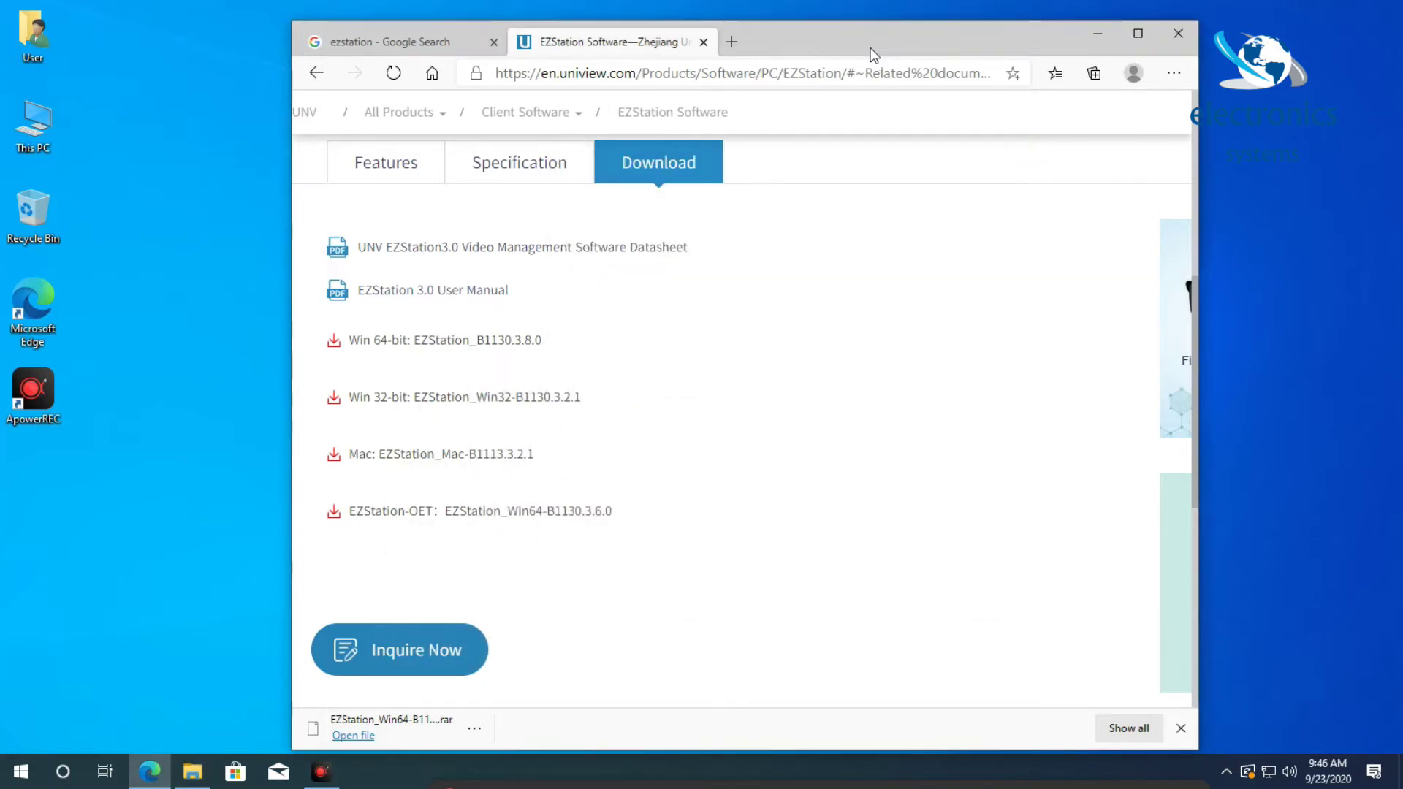
Step: Maximize the browser and replace the ezstation Google search with a search for winrar
double_click(874, 55)
left_click_drag(1398, 453, 1400, 157)
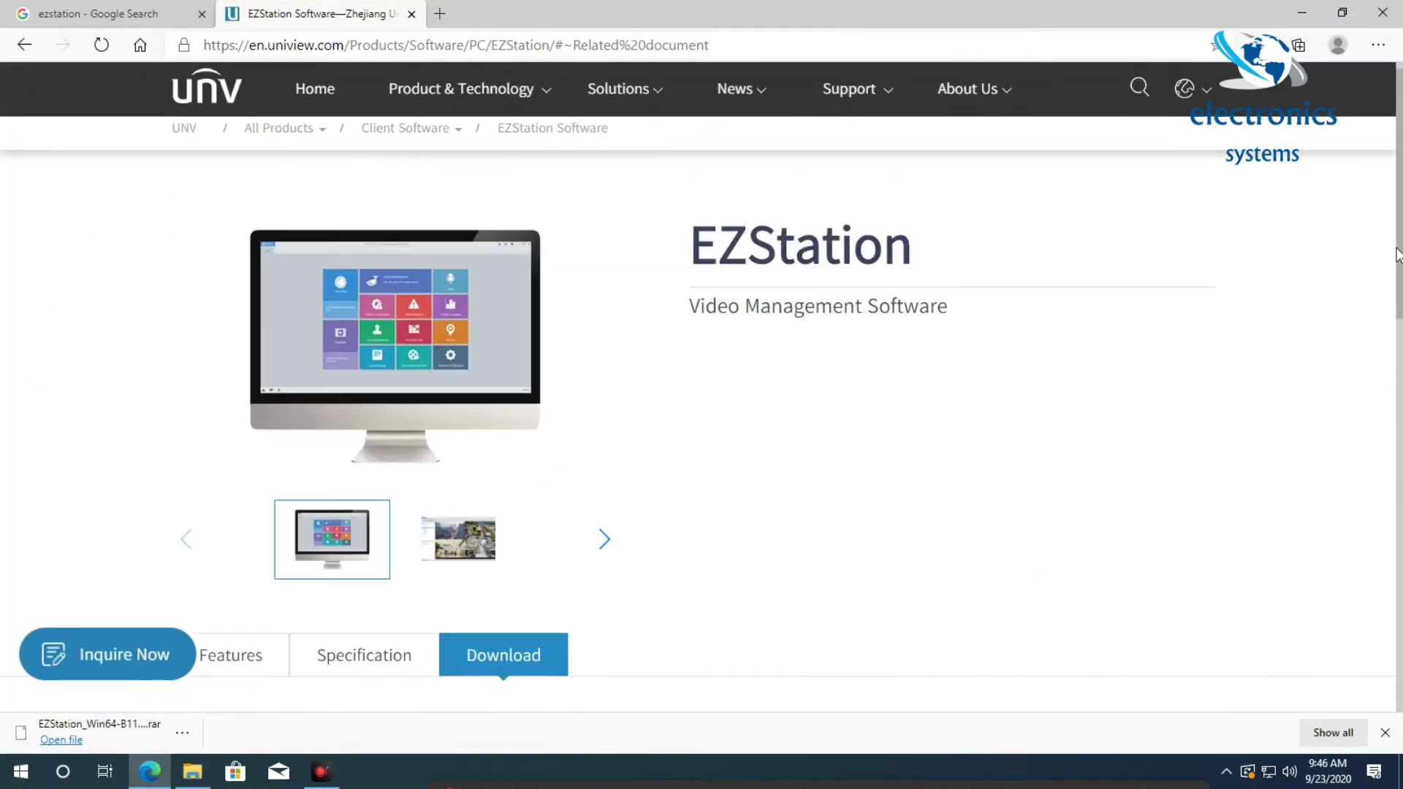
key("ctrl+shift+Tab")
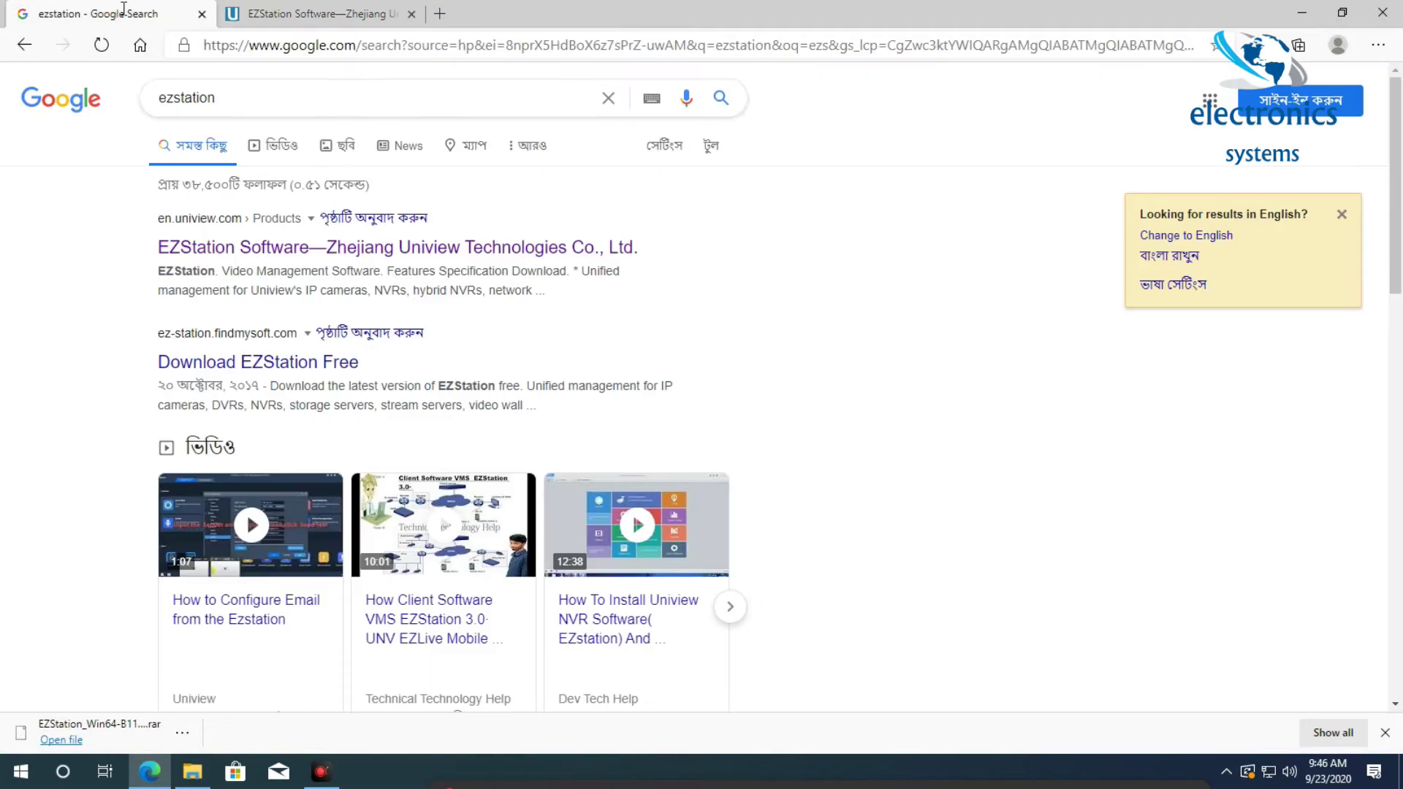
left_click(236, 102)
left_click_drag(236, 101, 111, 95)
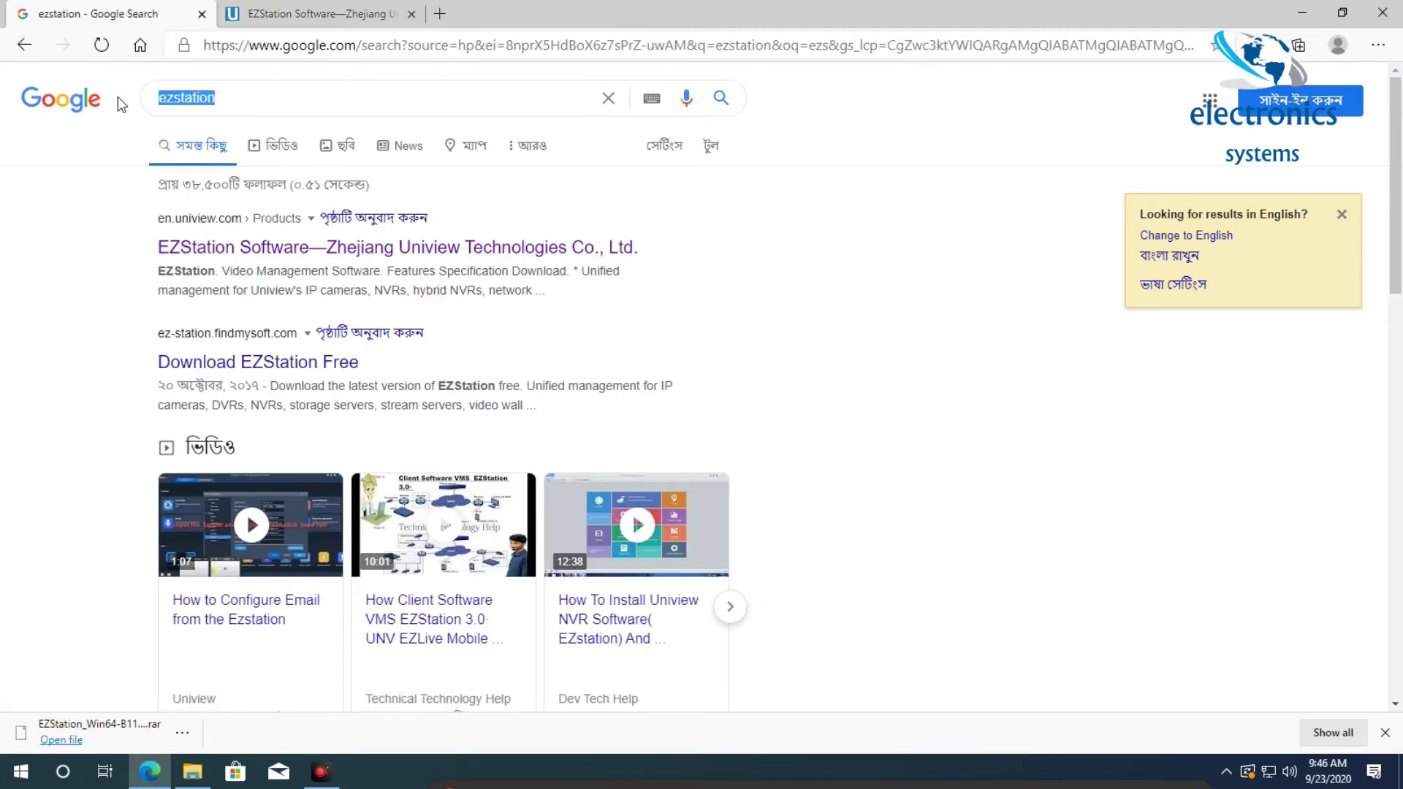
key("BackSpace")
type("win")
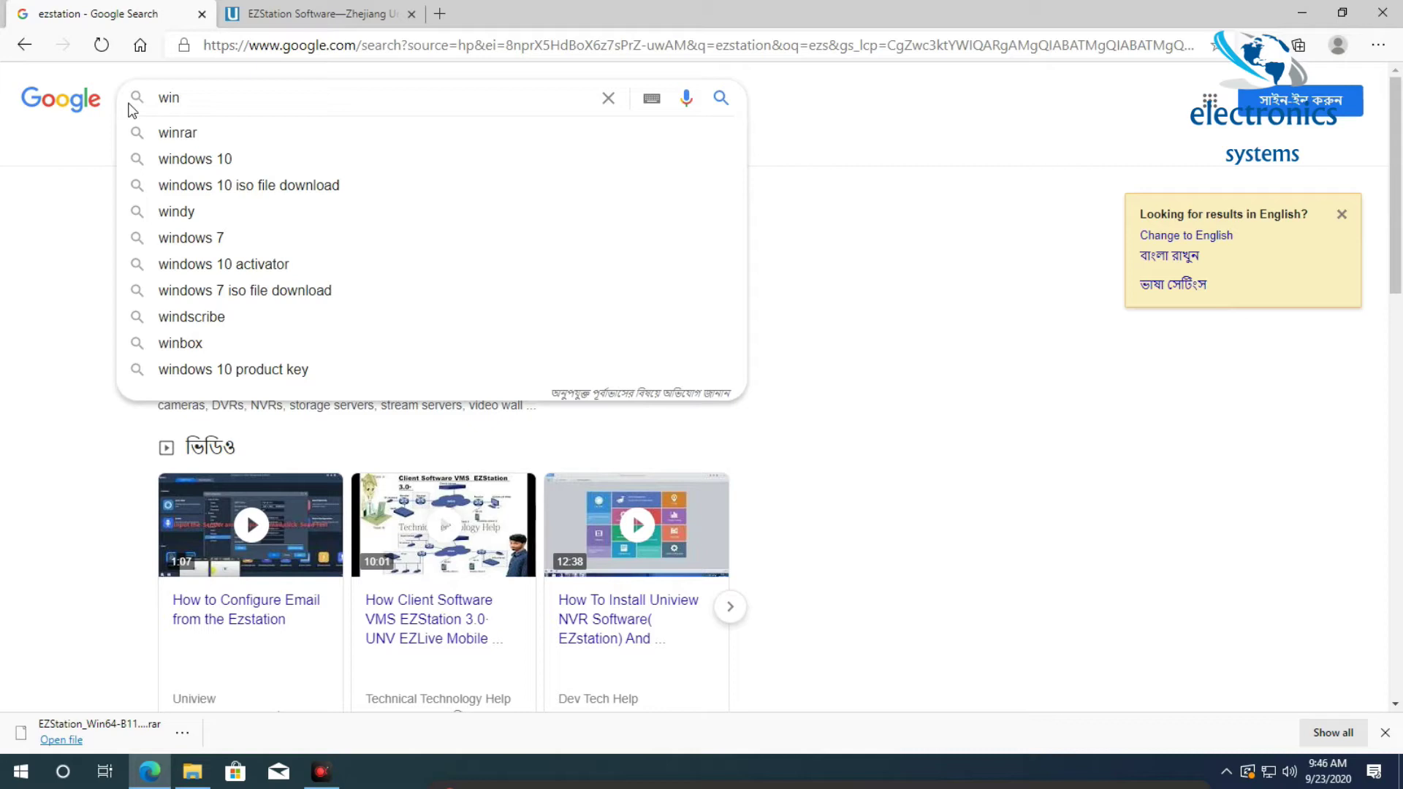
left_click(179, 143)
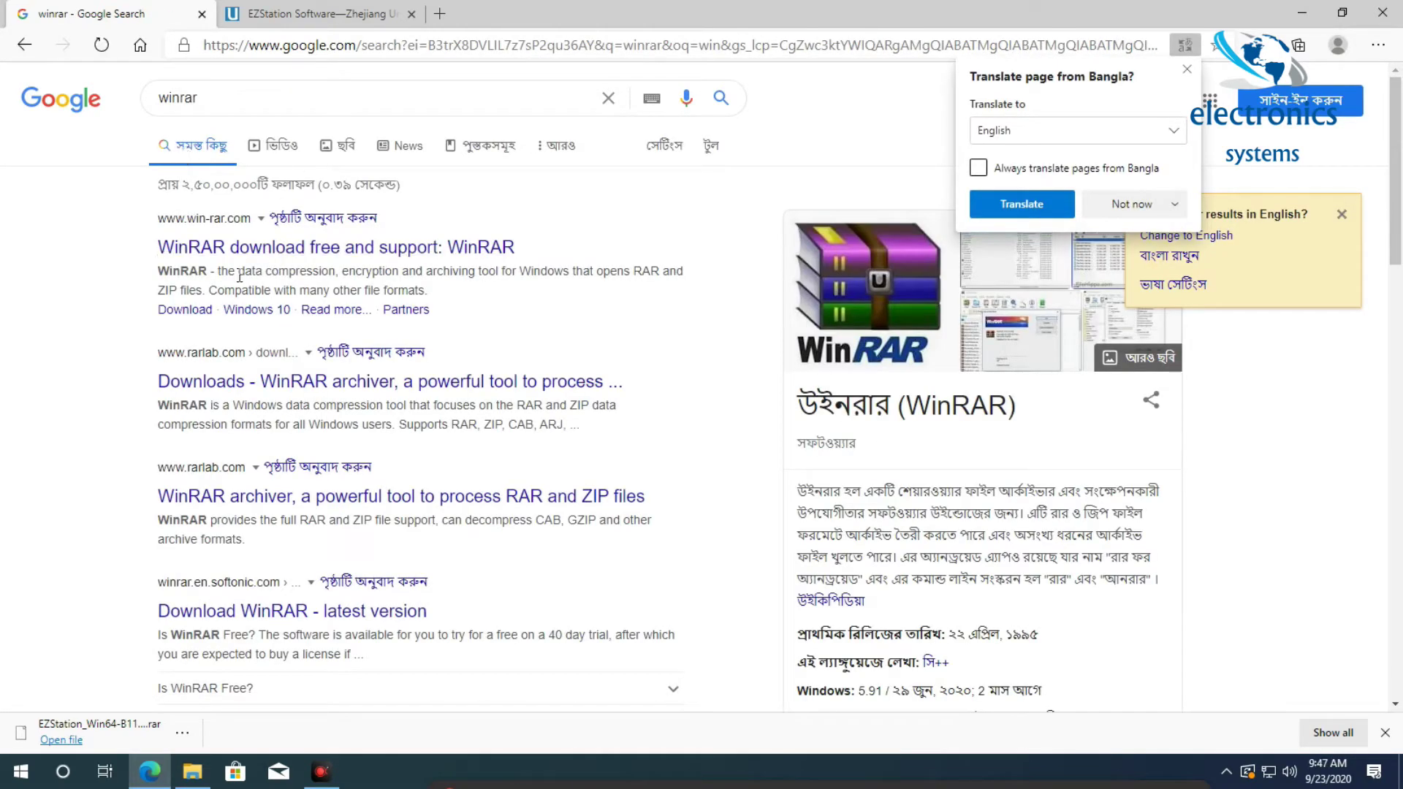
Step: Open the win-rar.com result in a new tab and download the 64-bit WinRAR installer
middle_click(239, 248)
left_click(475, 11)
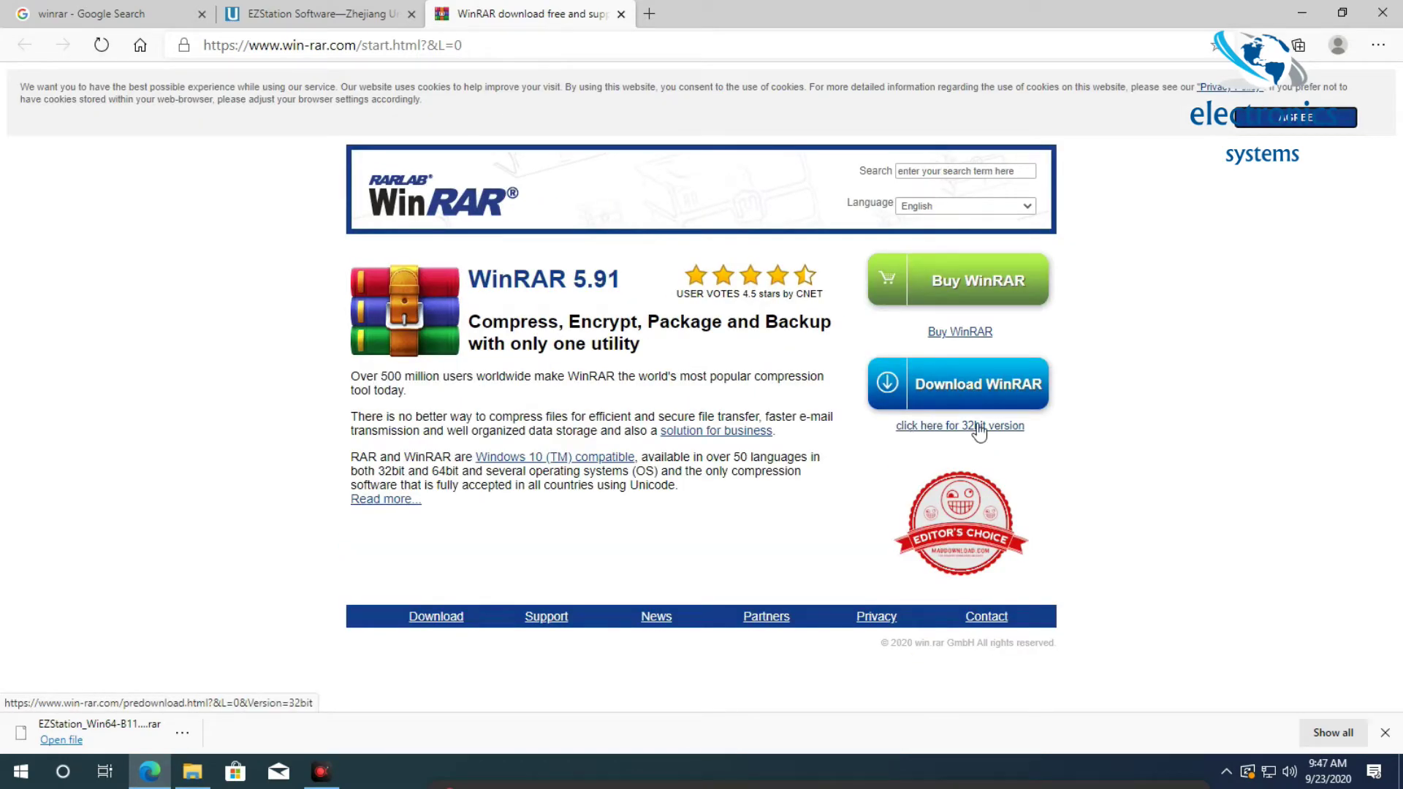
left_click(944, 391)
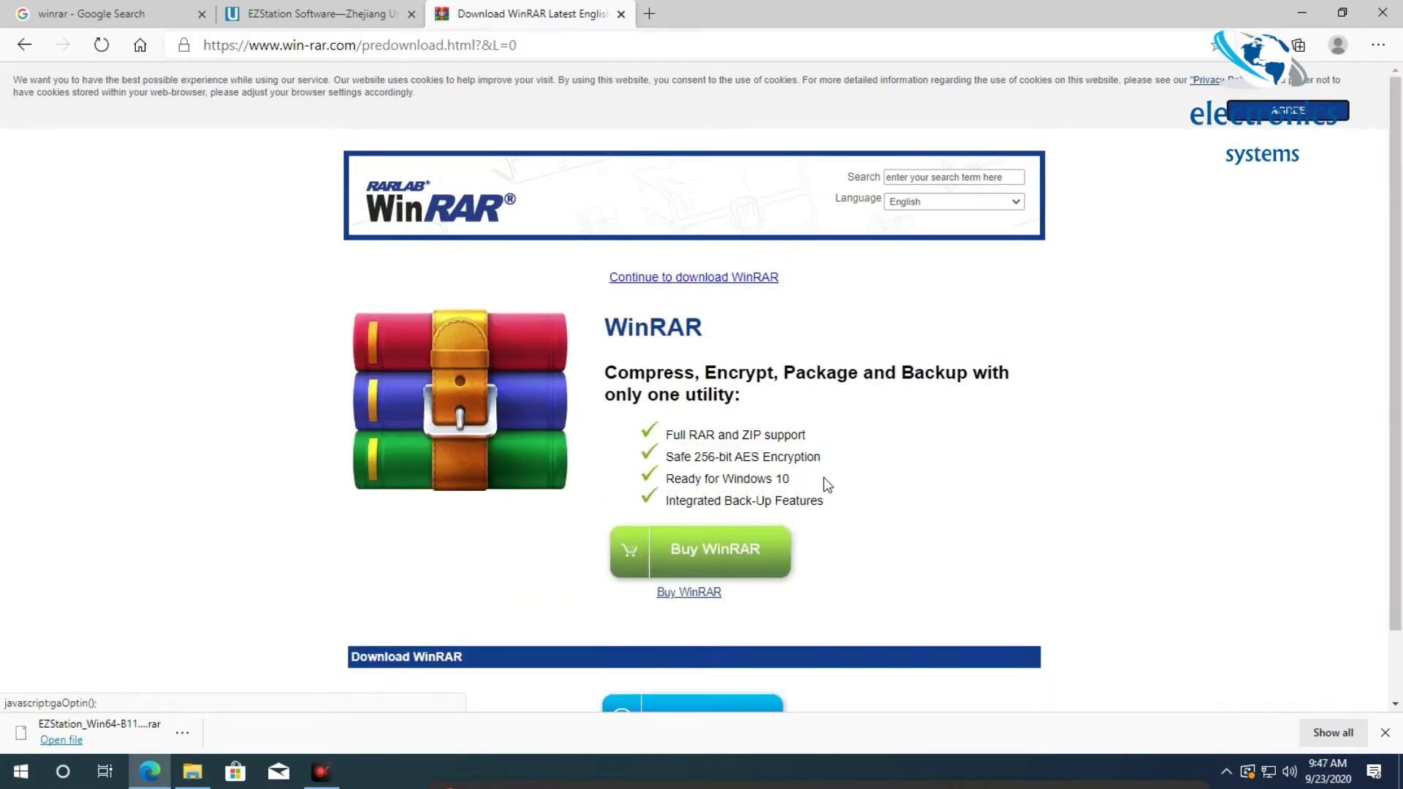
scroll(822, 476, "down", 1)
left_click(688, 661)
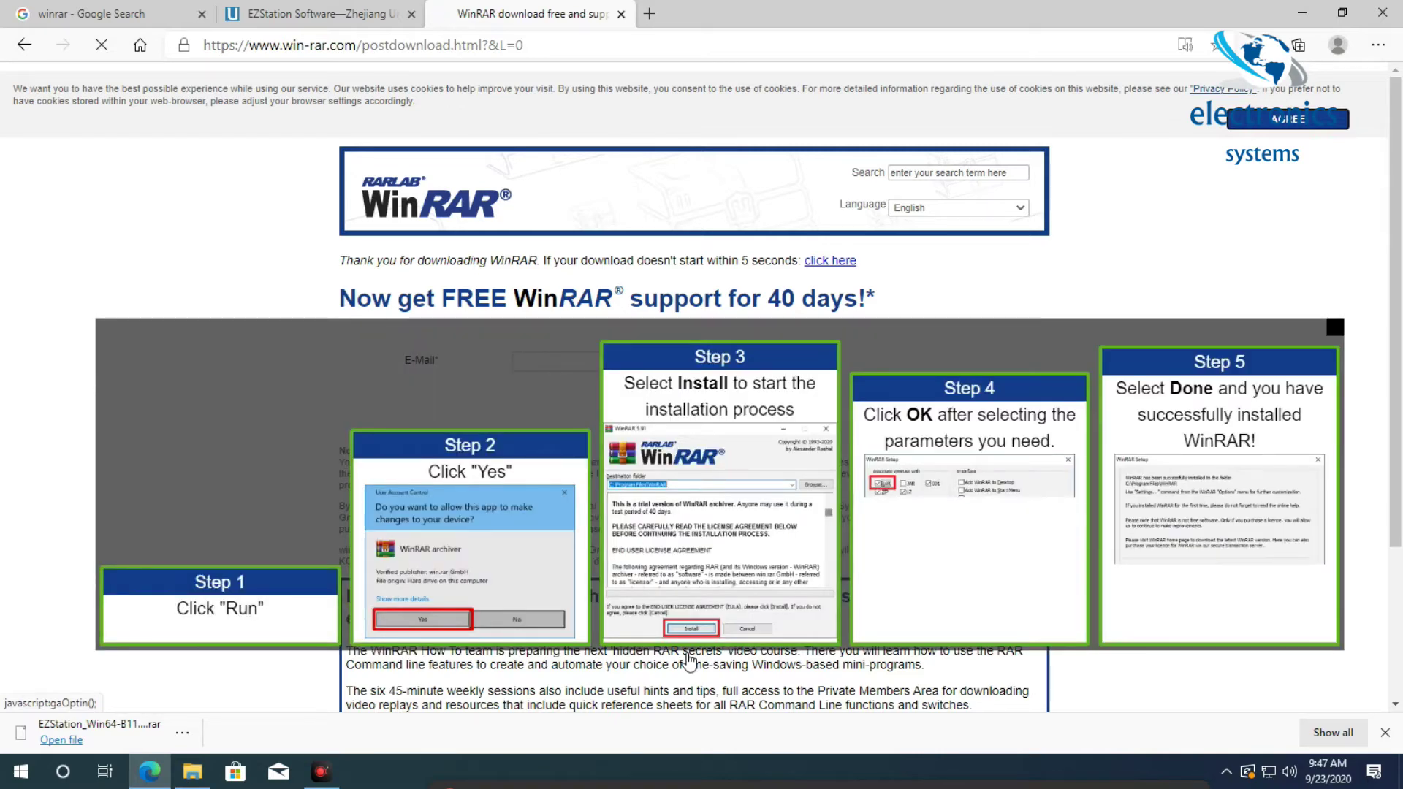
scroll(687, 658, "down", 3)
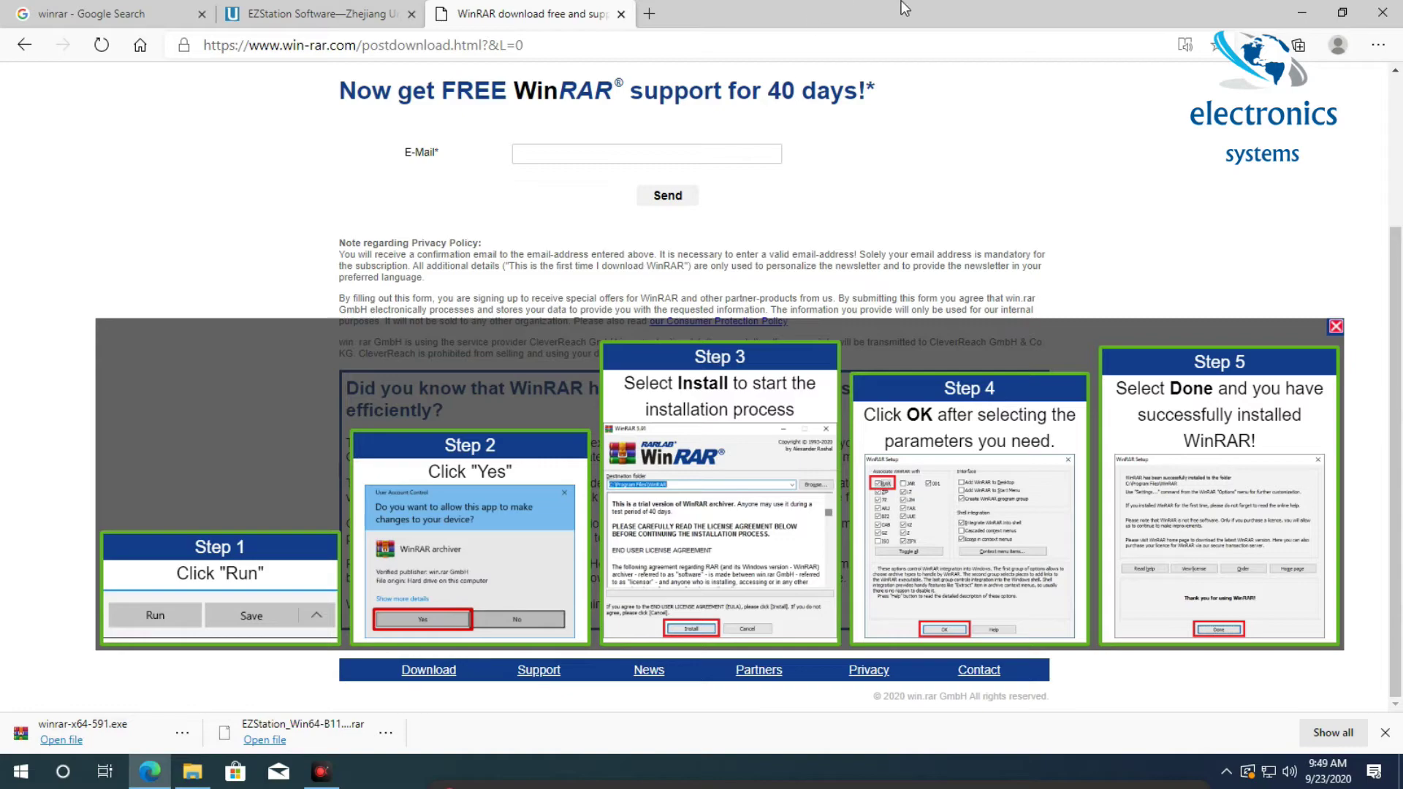
Step: Minimize the browser and bring the Downloads folder window back up
left_click(1290, 12)
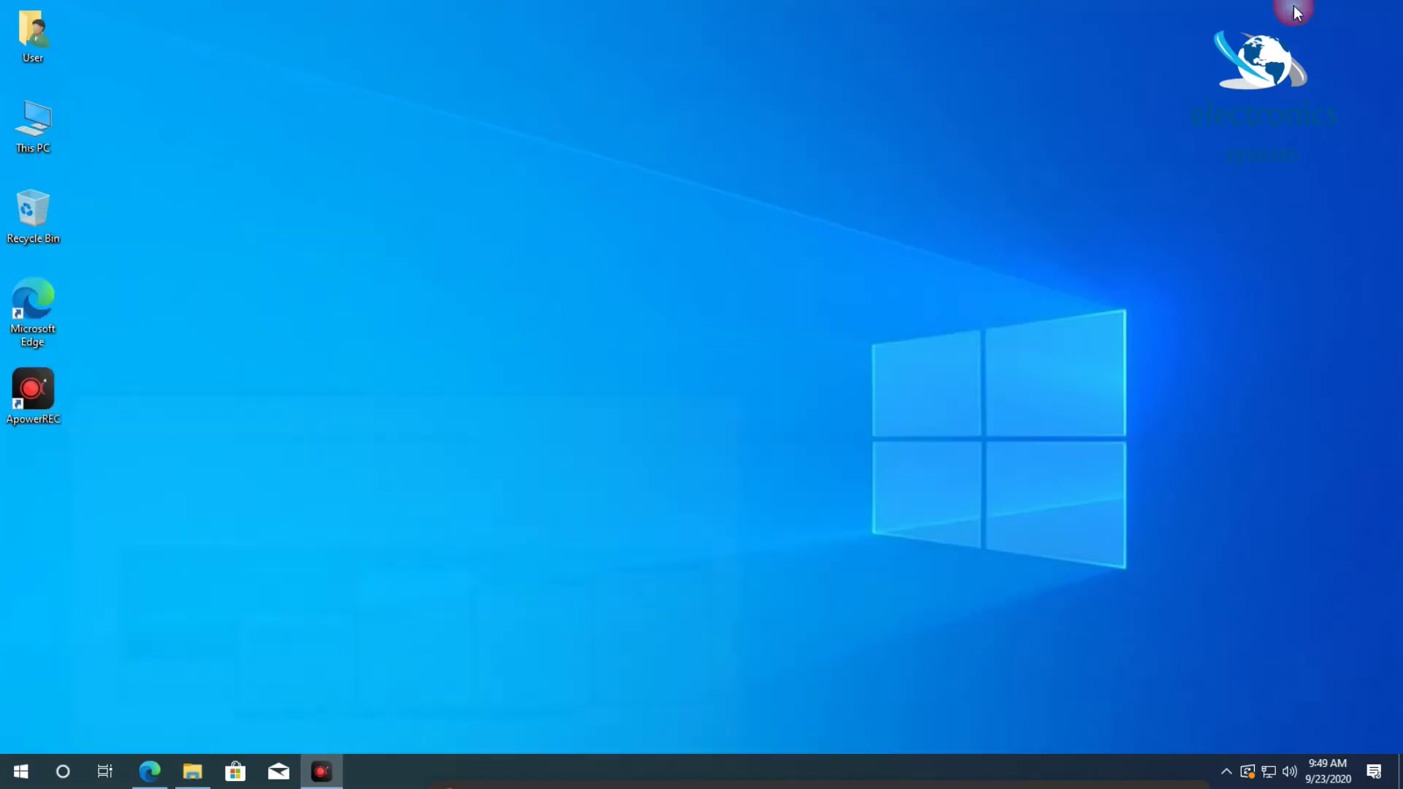
left_click(192, 772)
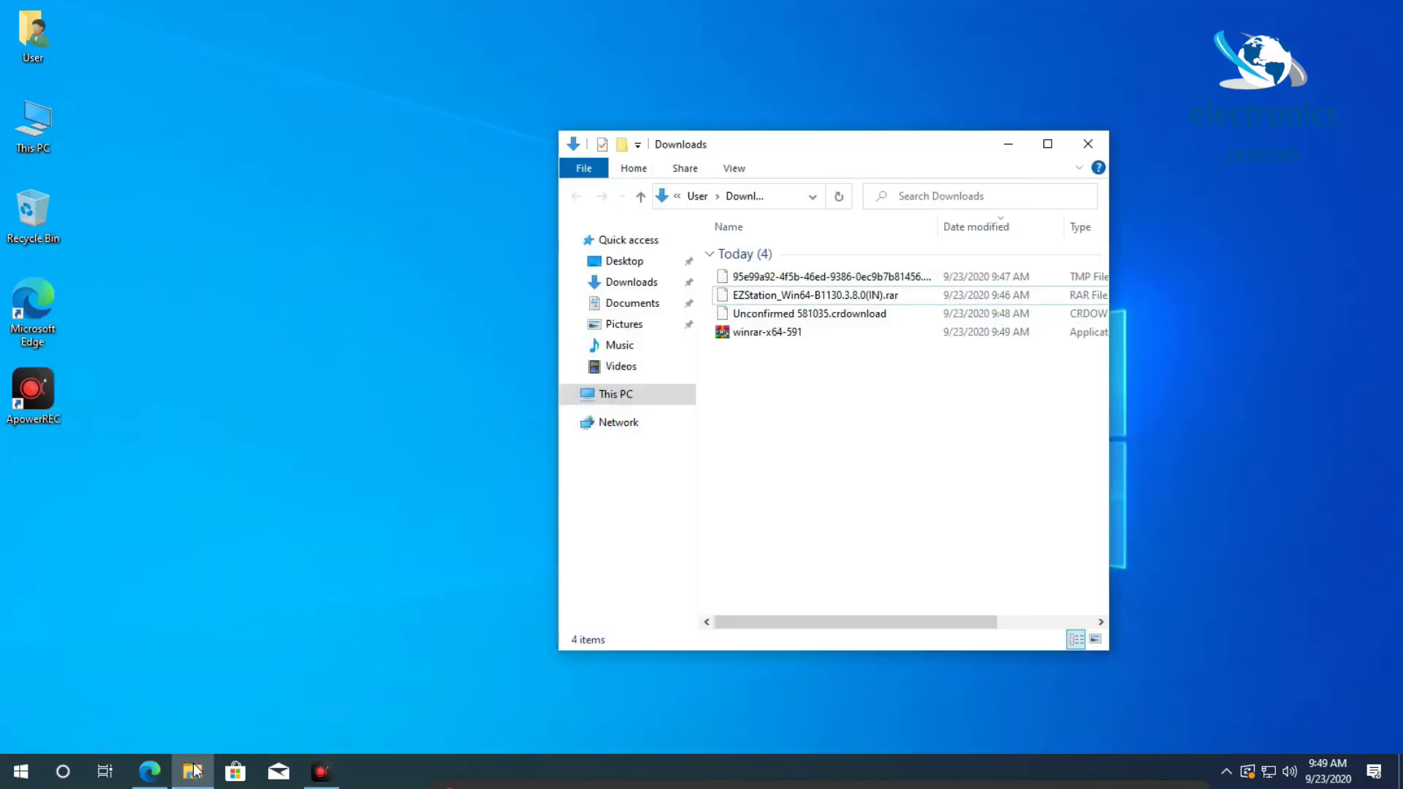
Step: Close the Downloads window, install WinRAR 5.91 from the browser download with default settings, and close its program folder
left_click(1088, 144)
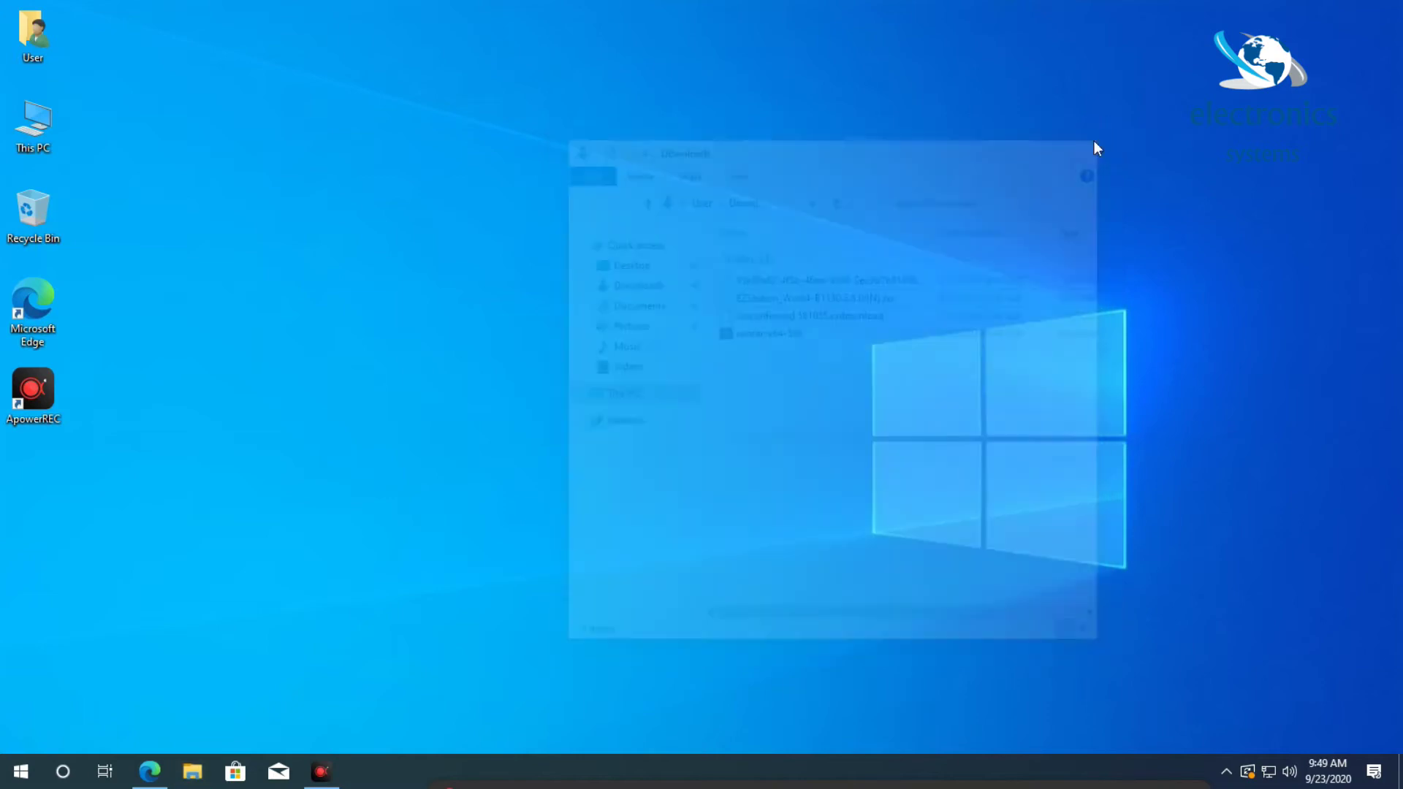
left_click(150, 771)
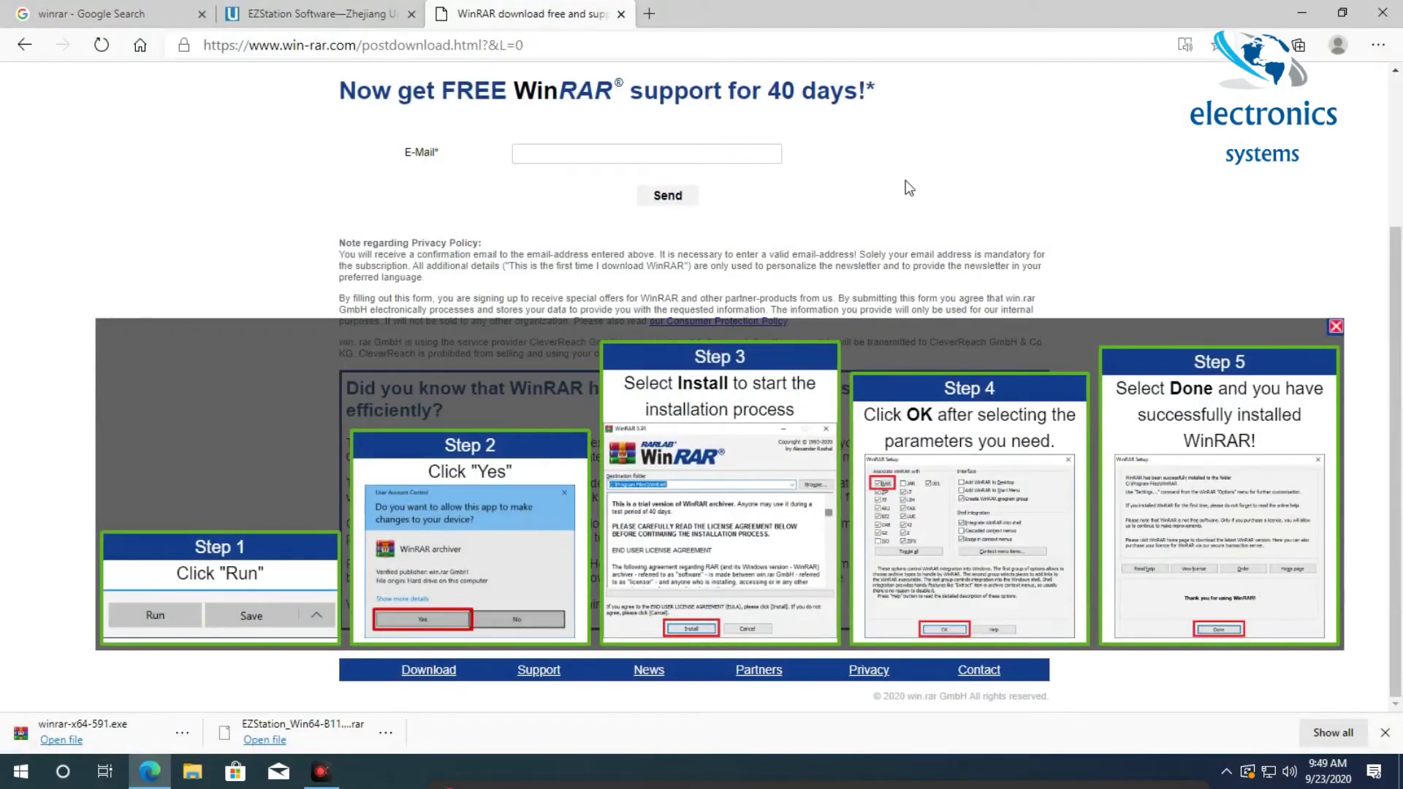
left_click(67, 740)
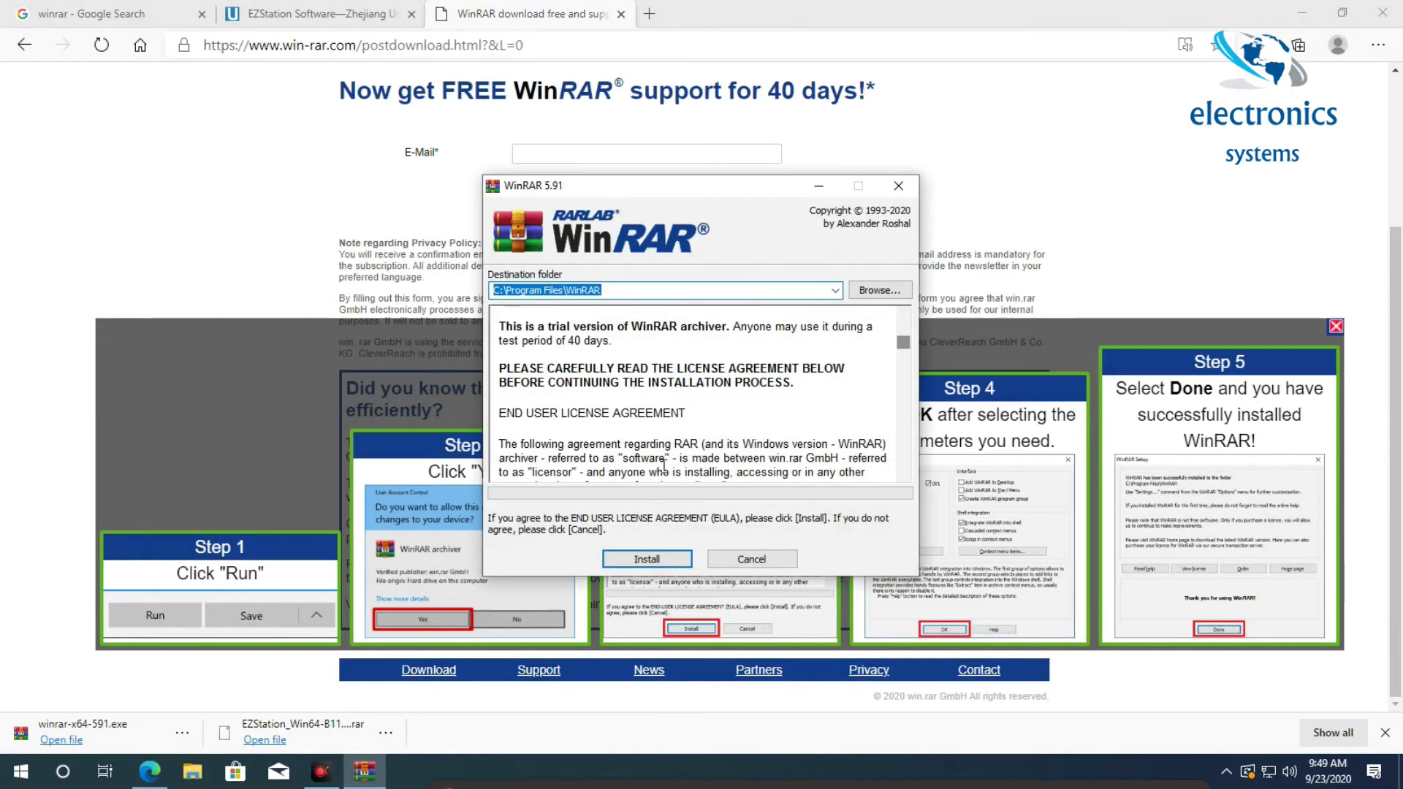
left_click(660, 559)
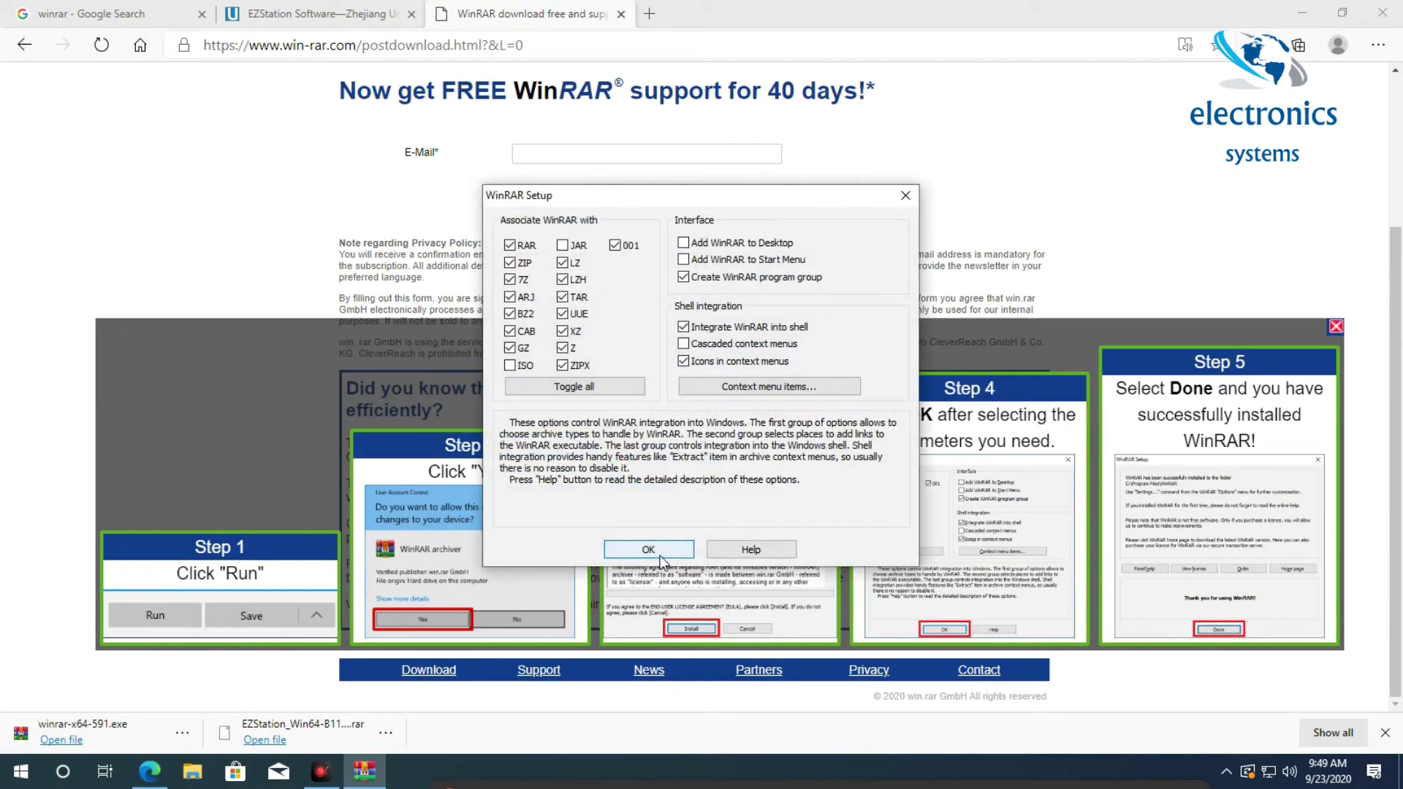
left_click(660, 559)
left_click(683, 547)
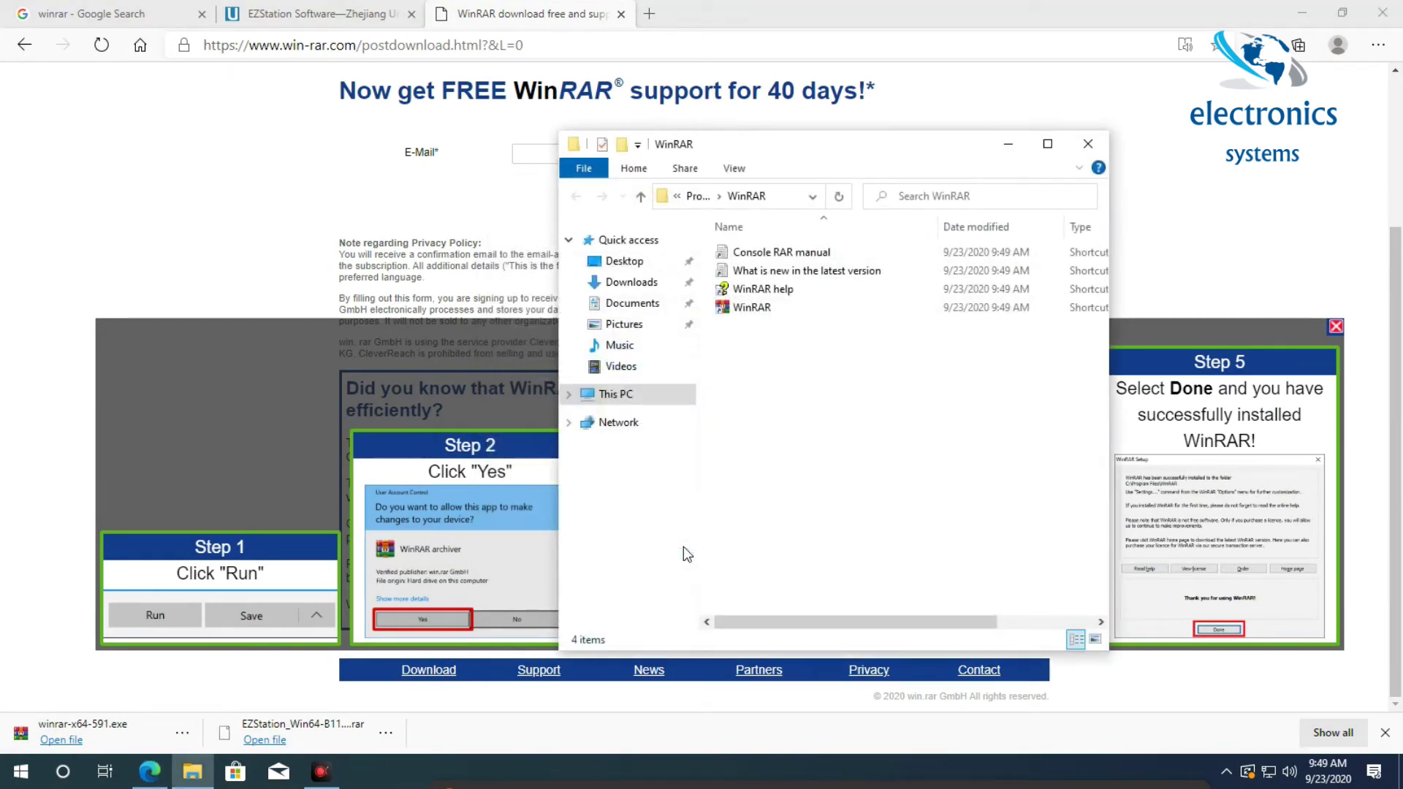
left_click(1099, 144)
Step: Show the downloaded EZStation archive in its folder from the browser's download list and minimize the browser
right_click(271, 744)
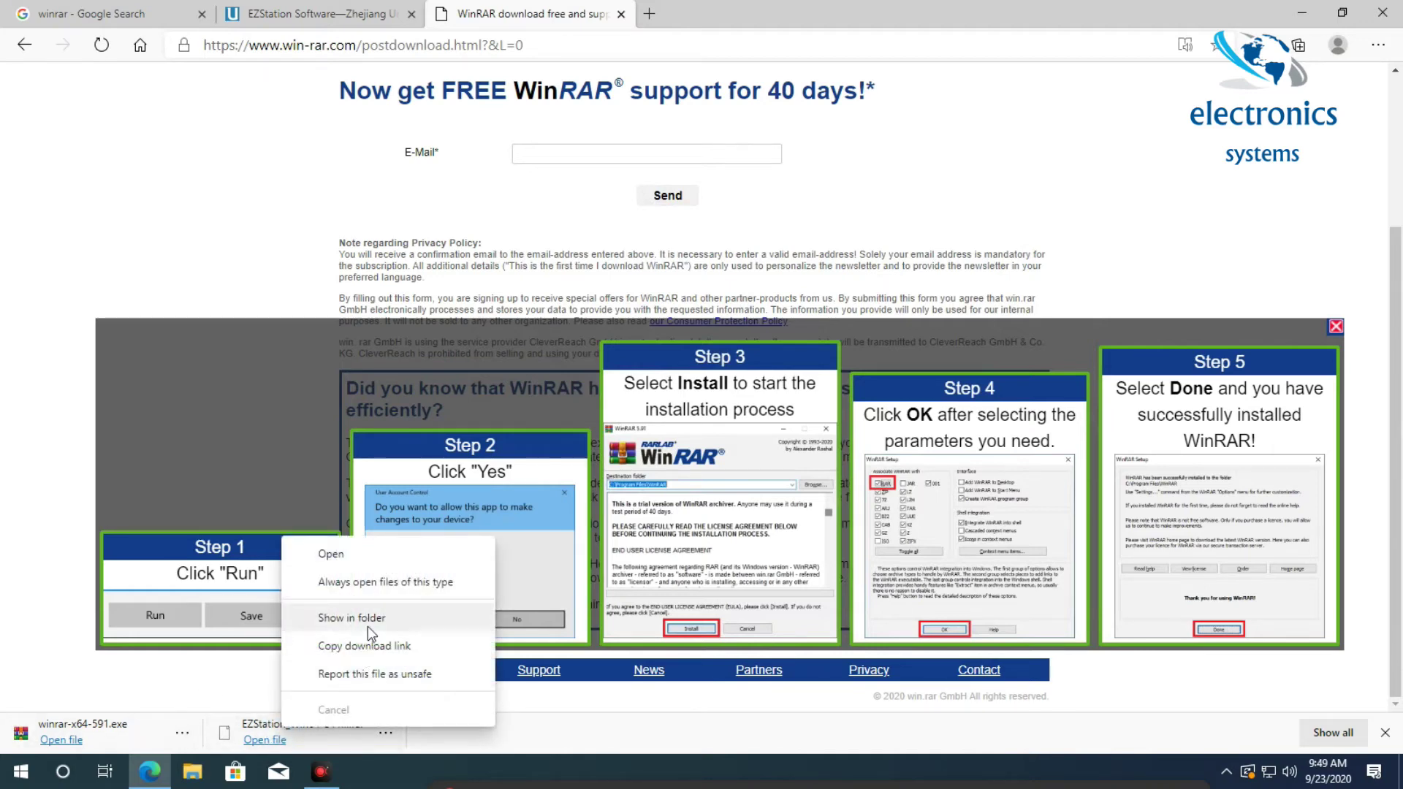
left_click(365, 621)
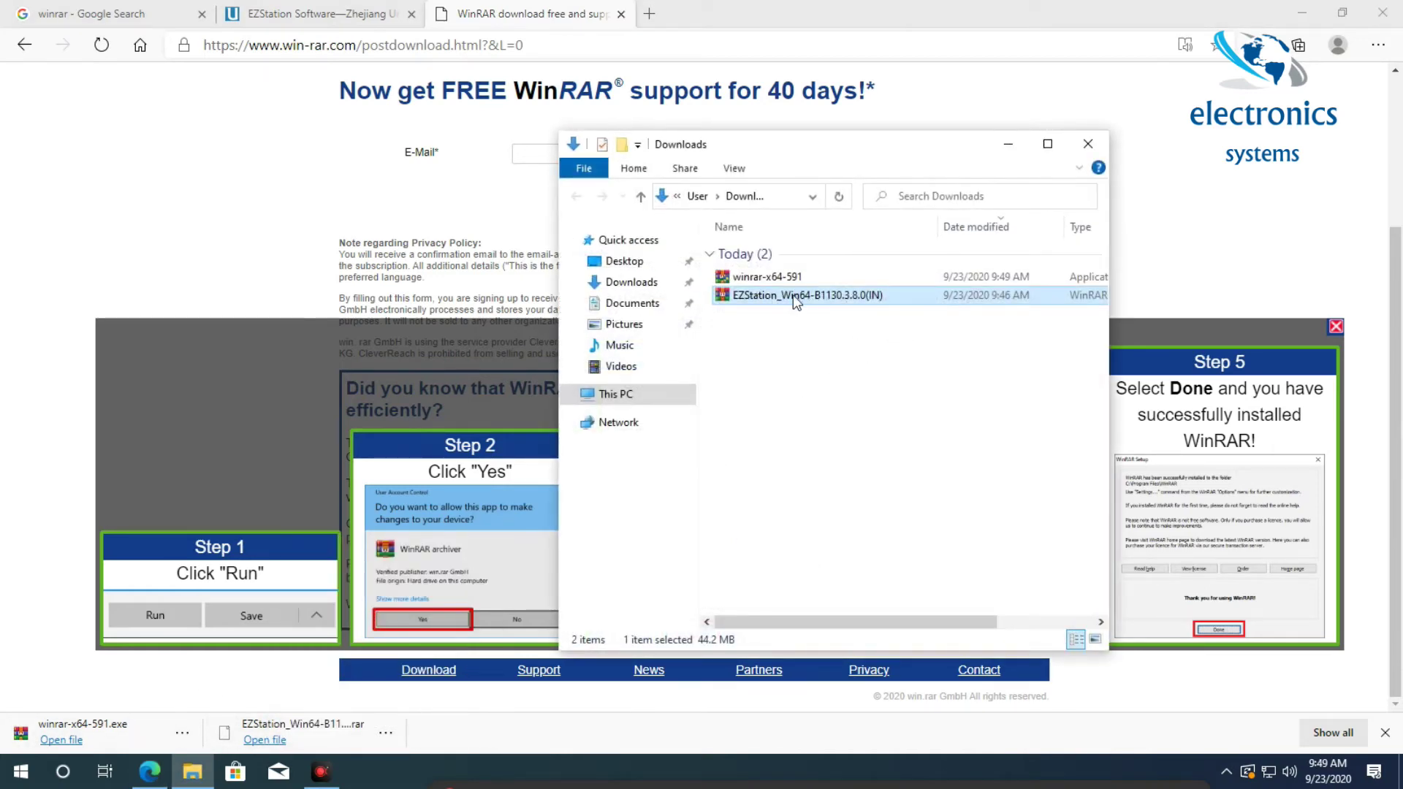
left_click(1311, 12)
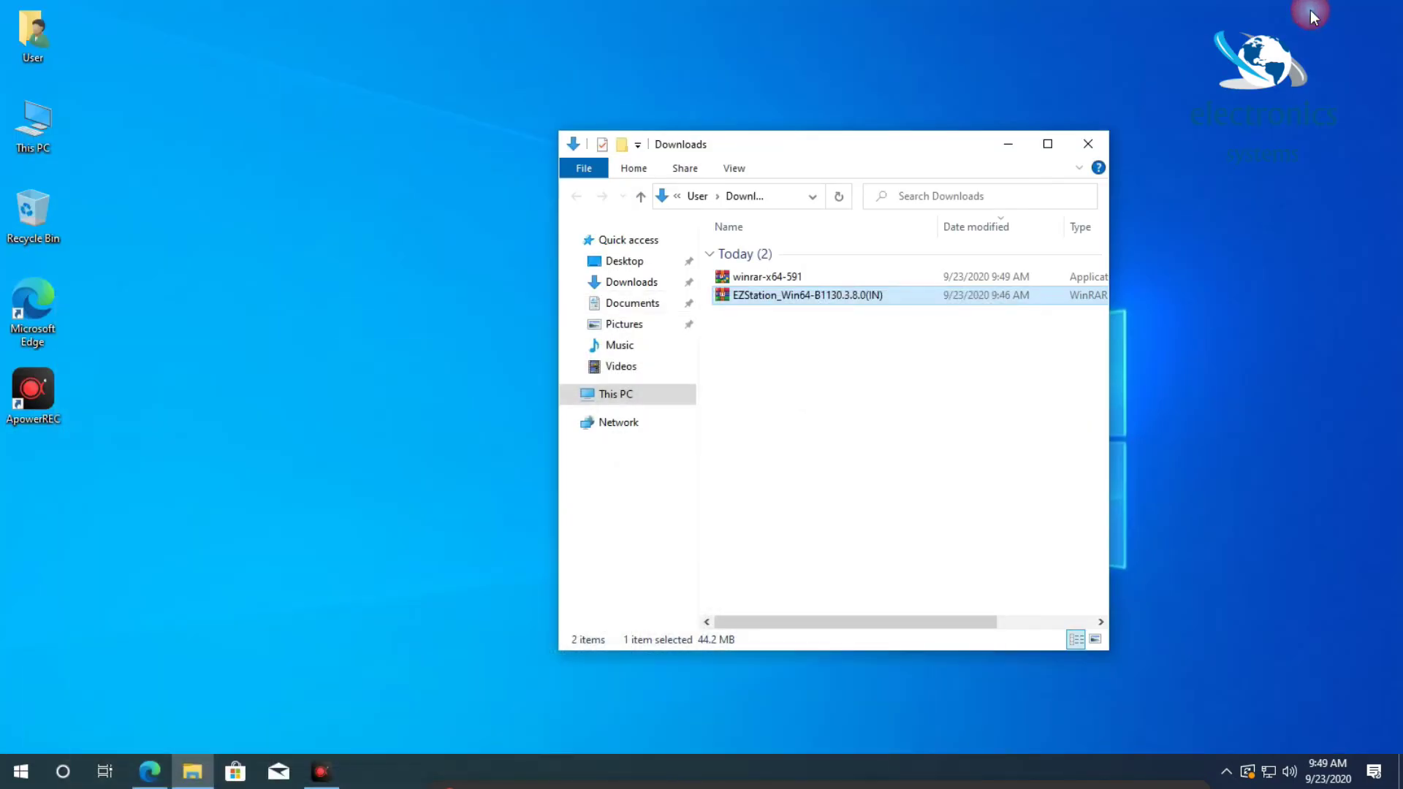
Step: Extract the EZStation_Win64-B1130.3.8.0(IN) archive directly into the Downloads folder with WinRAR and refresh the folder
right_click(795, 301)
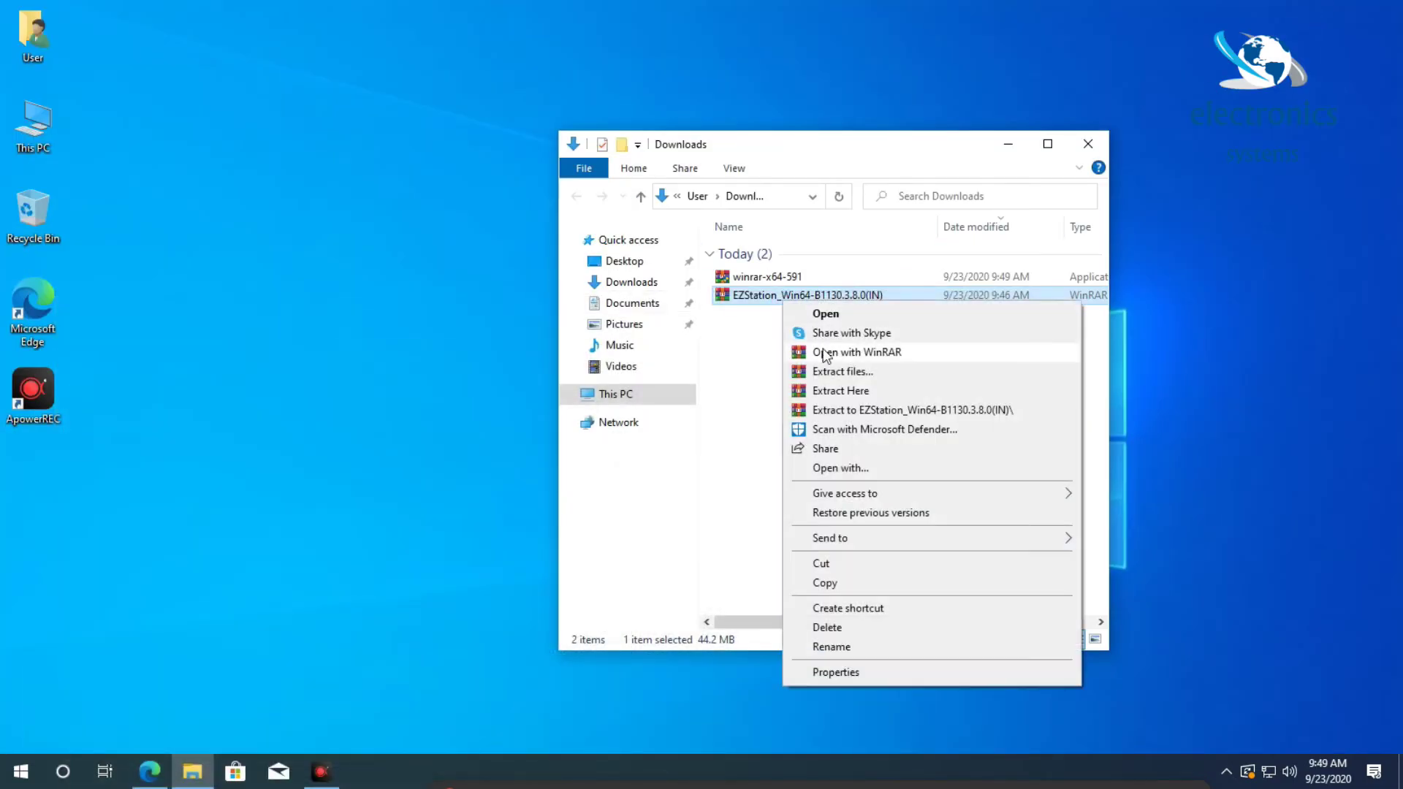
left_click(829, 390)
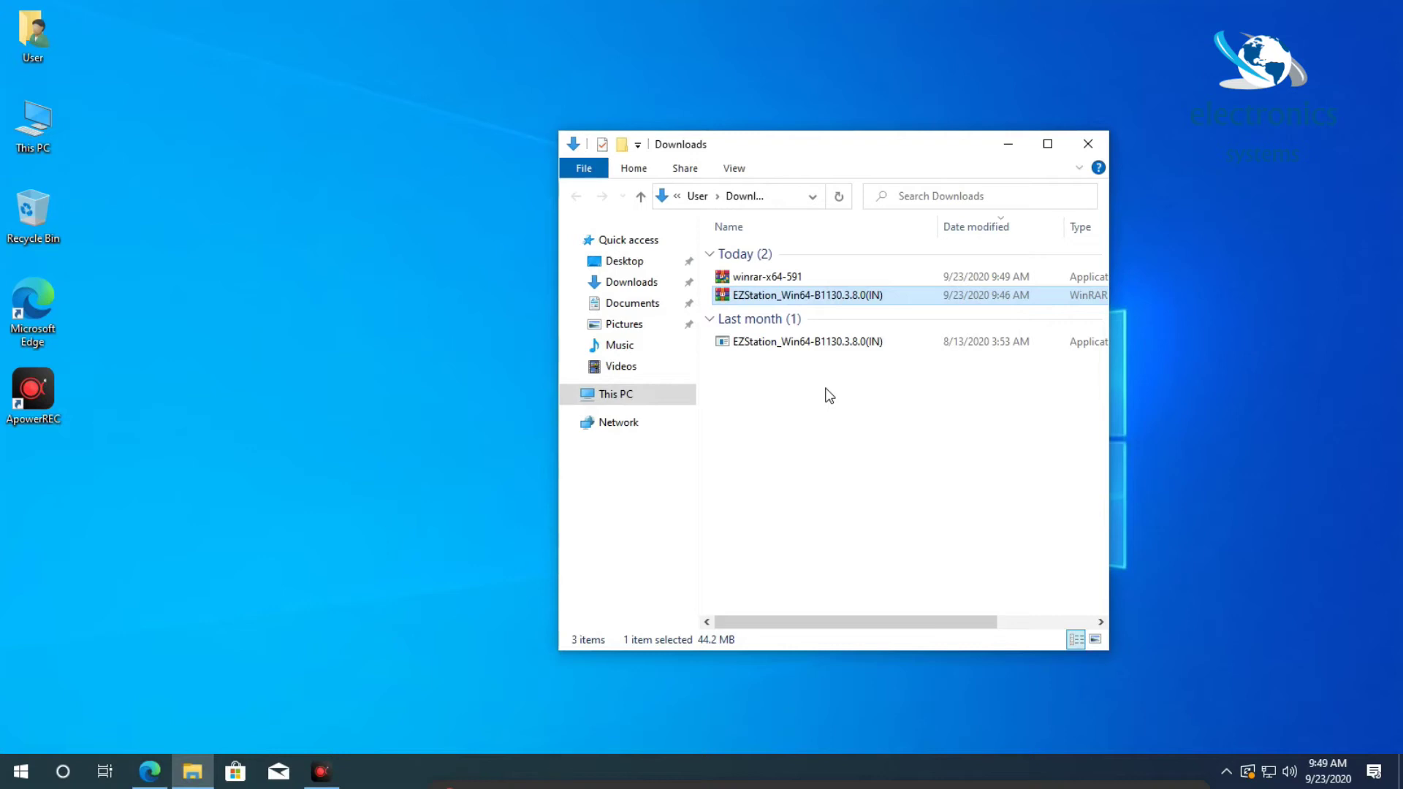
right_click(764, 421)
left_click(821, 494)
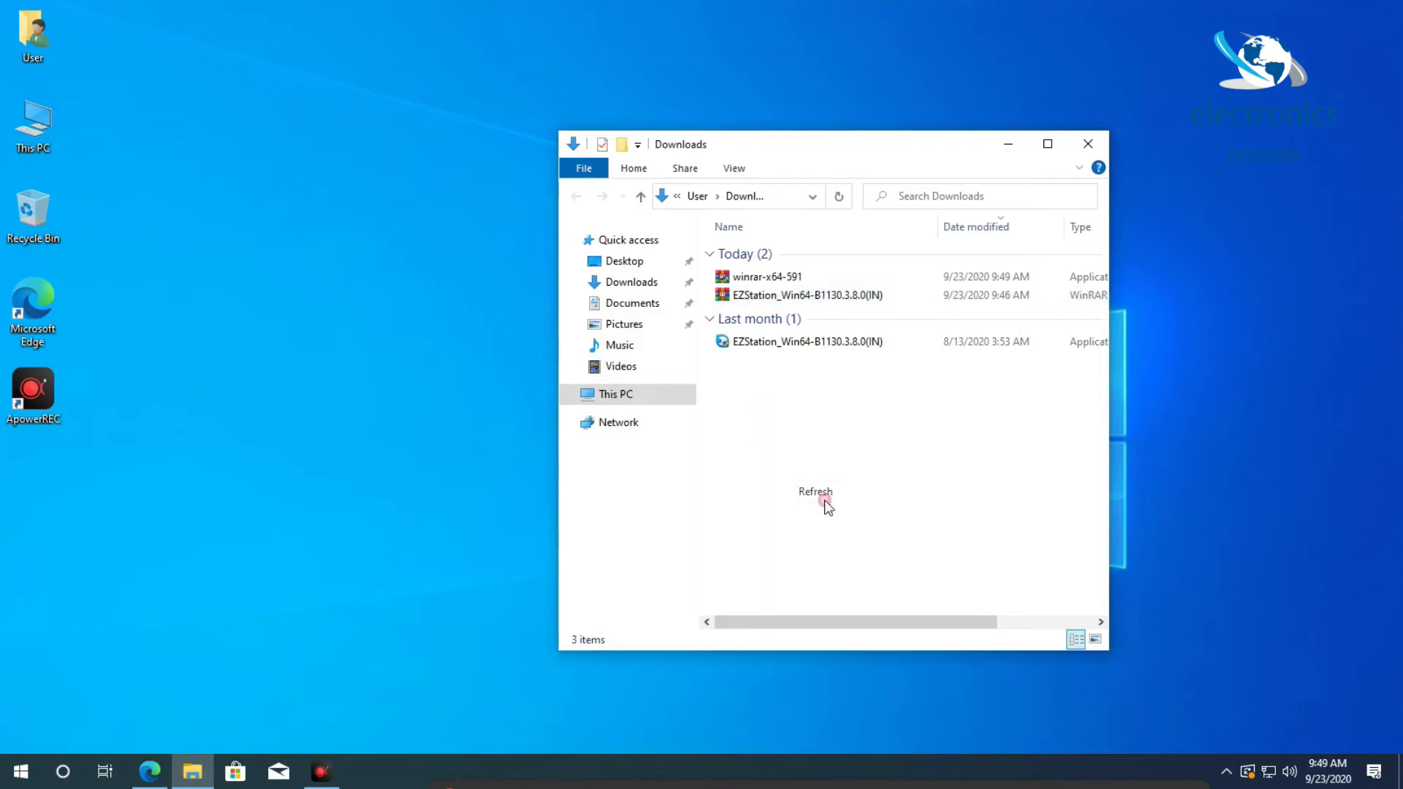
Step: Run the extracted EZStation setup application, accept the license agreement, and start the EZStation 3.0 installation
left_click(758, 342)
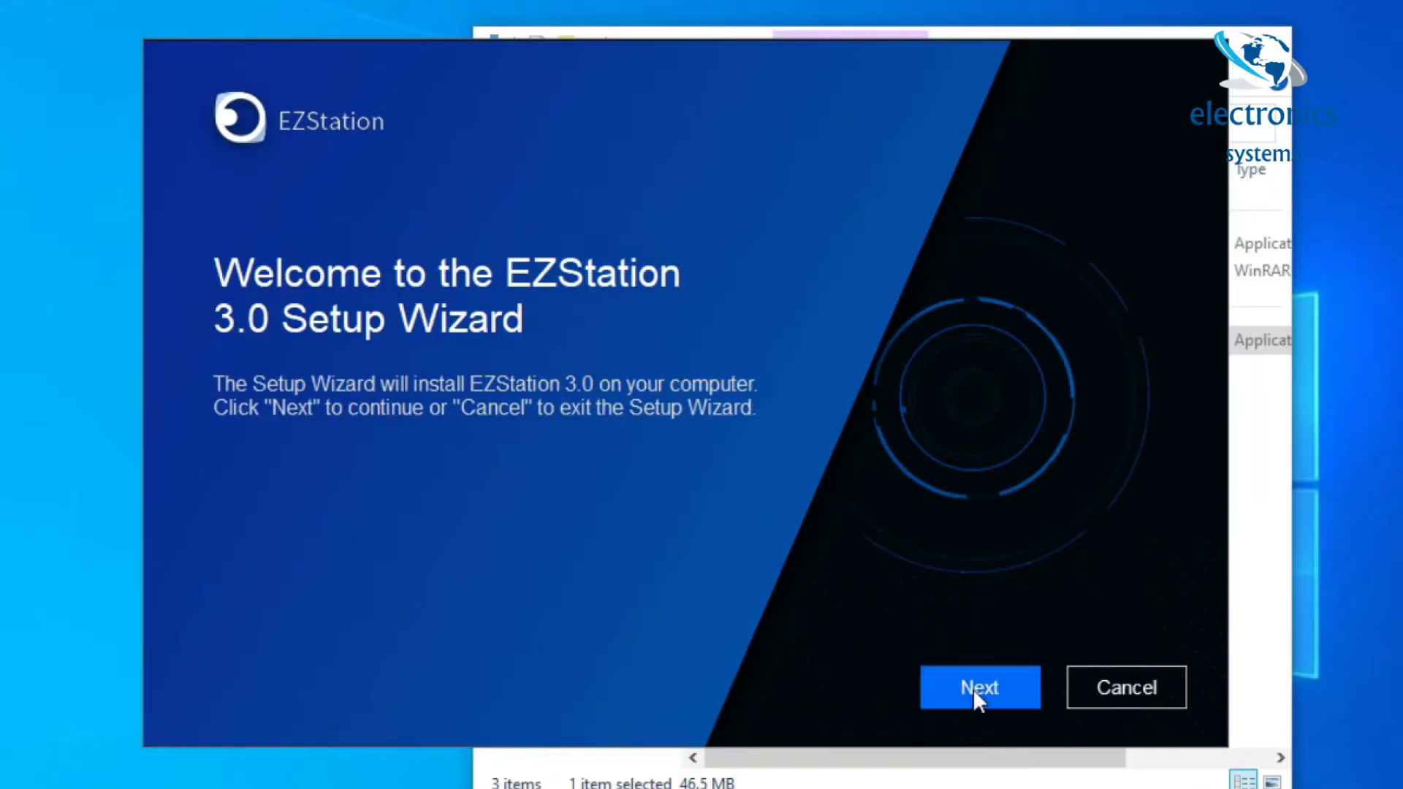
left_click(896, 576)
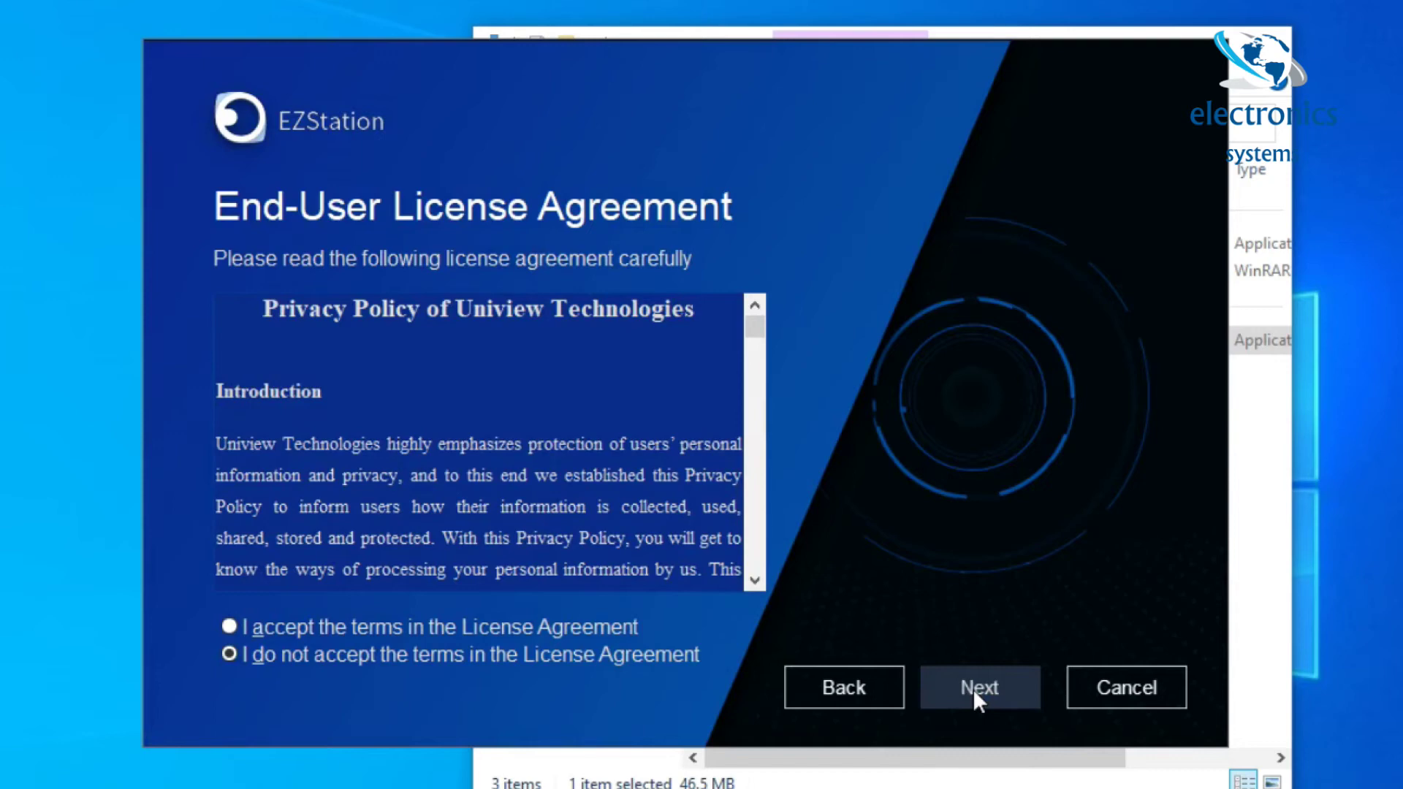
left_click(541, 626)
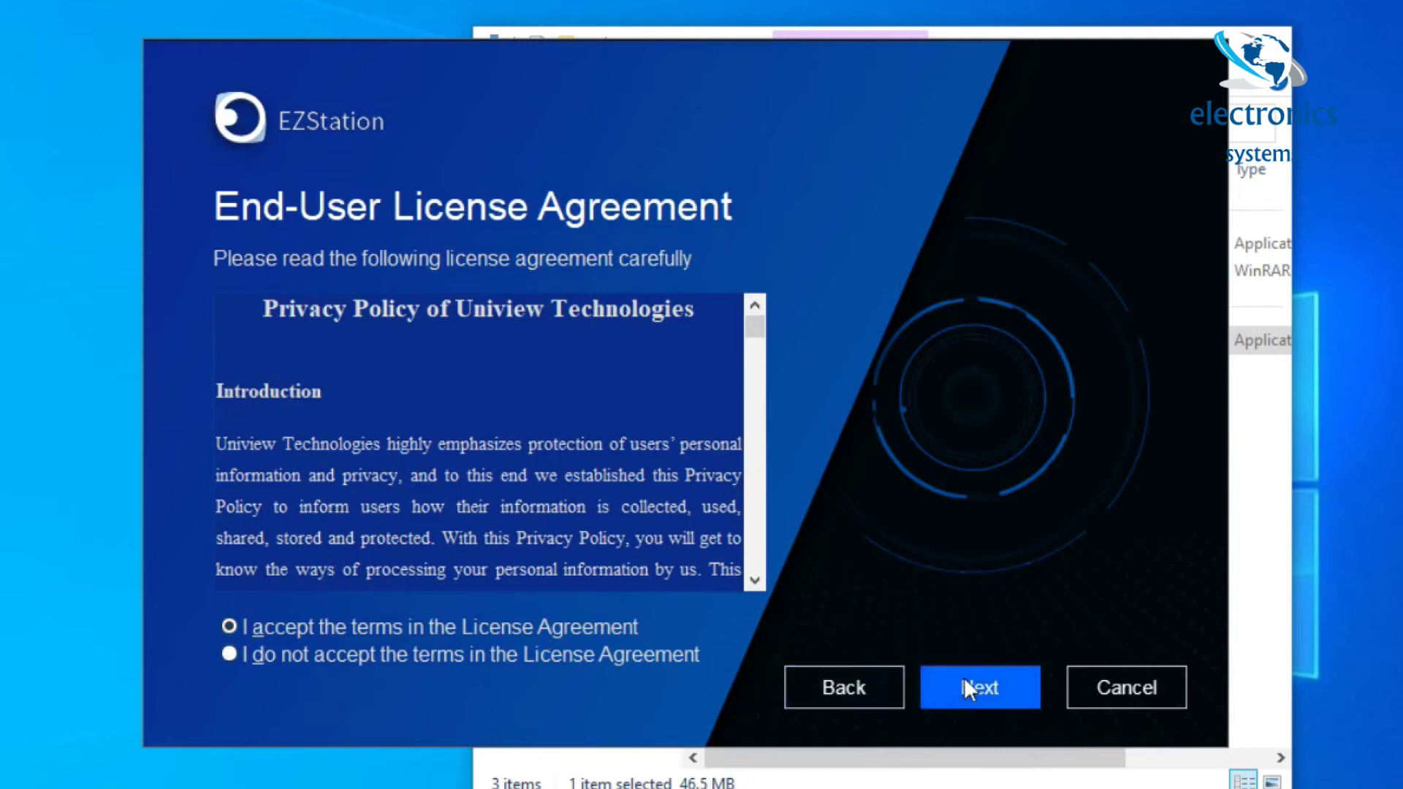
left_click(964, 687)
left_click(966, 679)
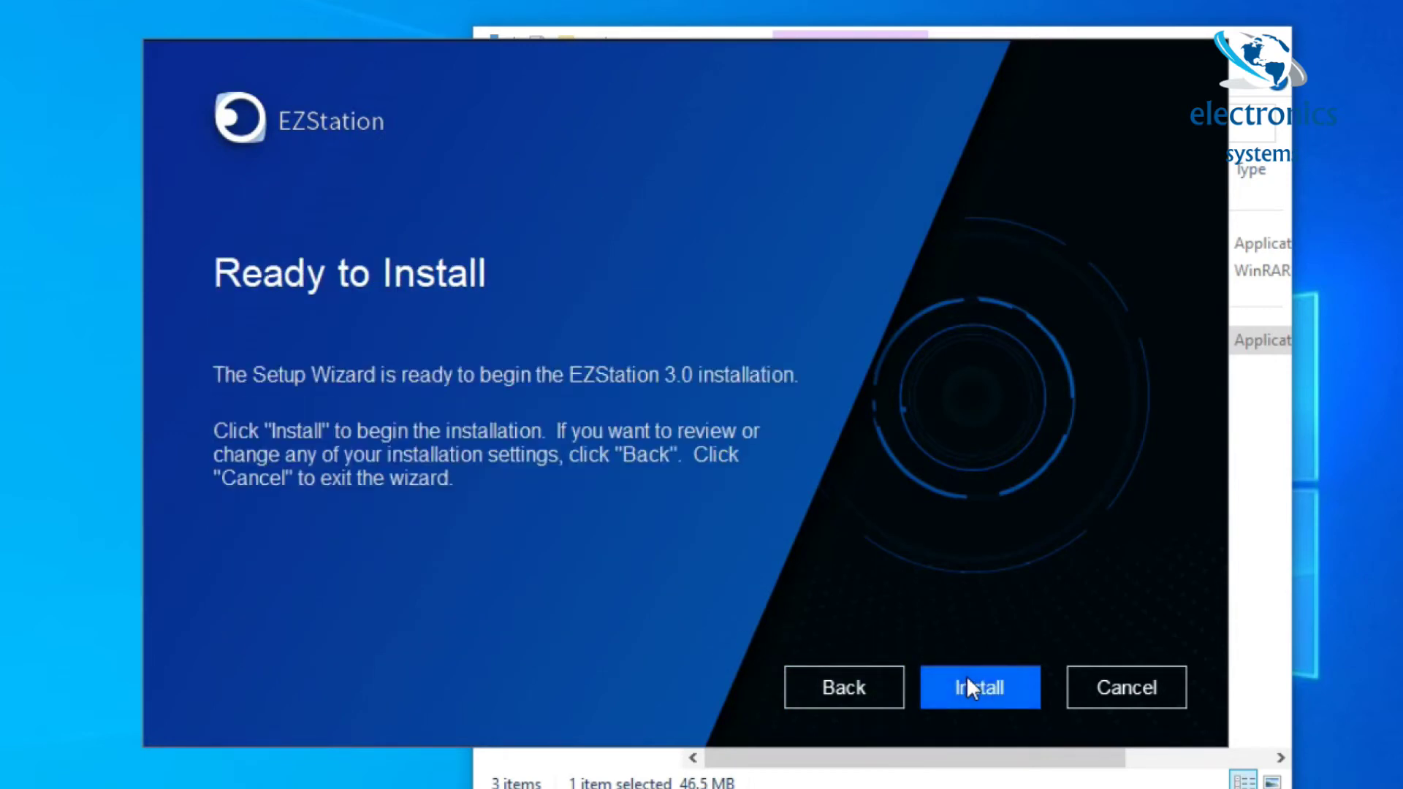
left_click(966, 679)
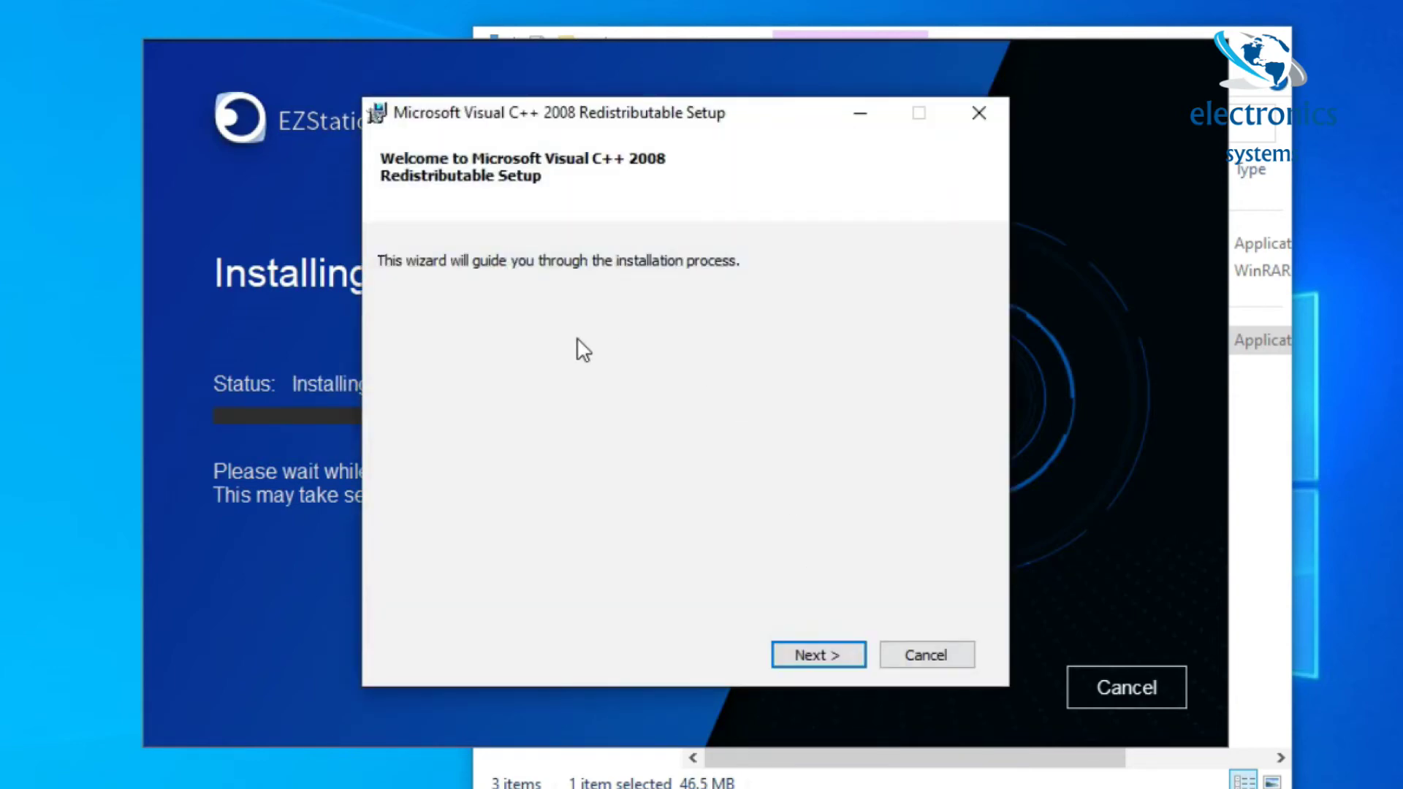
Step: Accept the license terms, install Microsoft Visual C++ 2008 Redistributable, and finish its setup with the computer restart option turned off
left_click(837, 656)
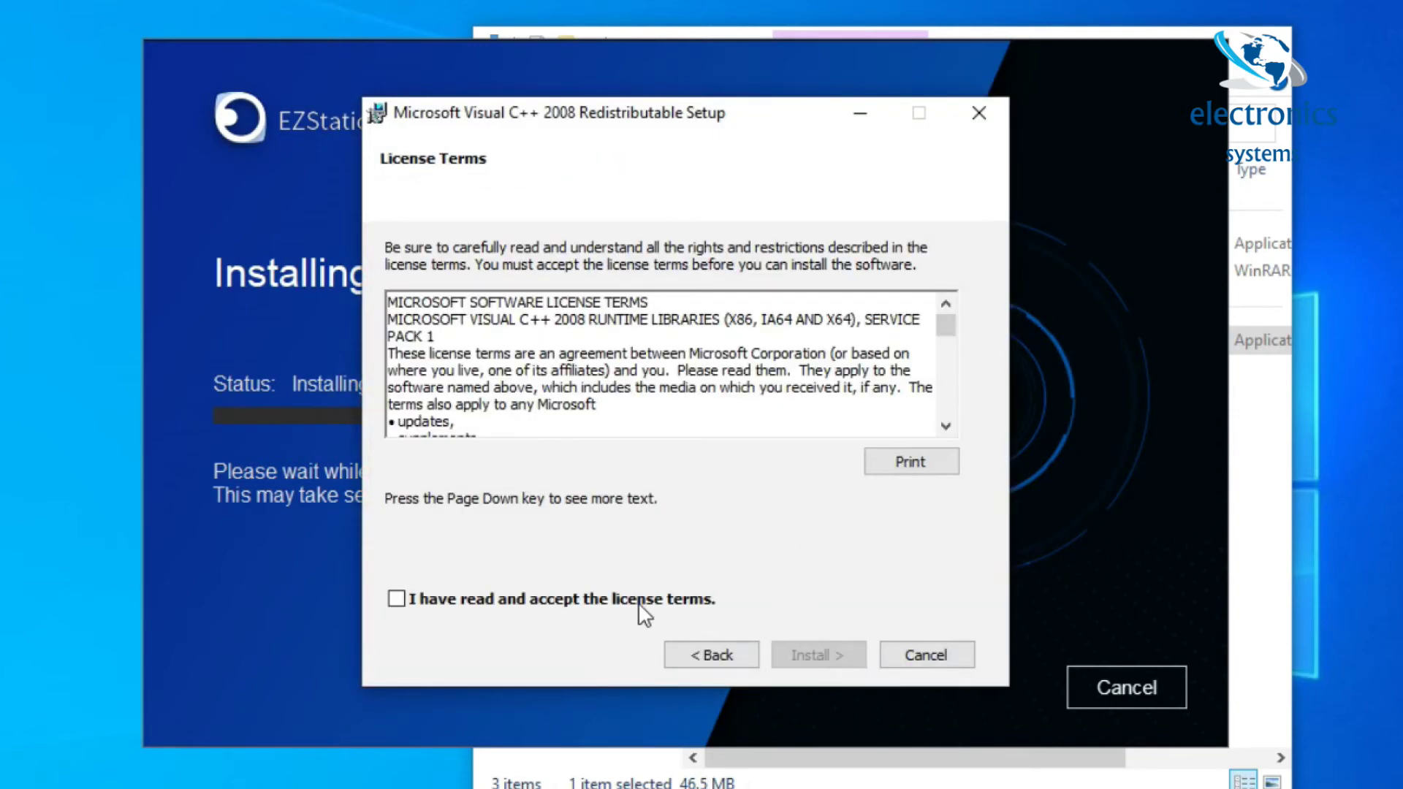
left_click(595, 605)
left_click(827, 658)
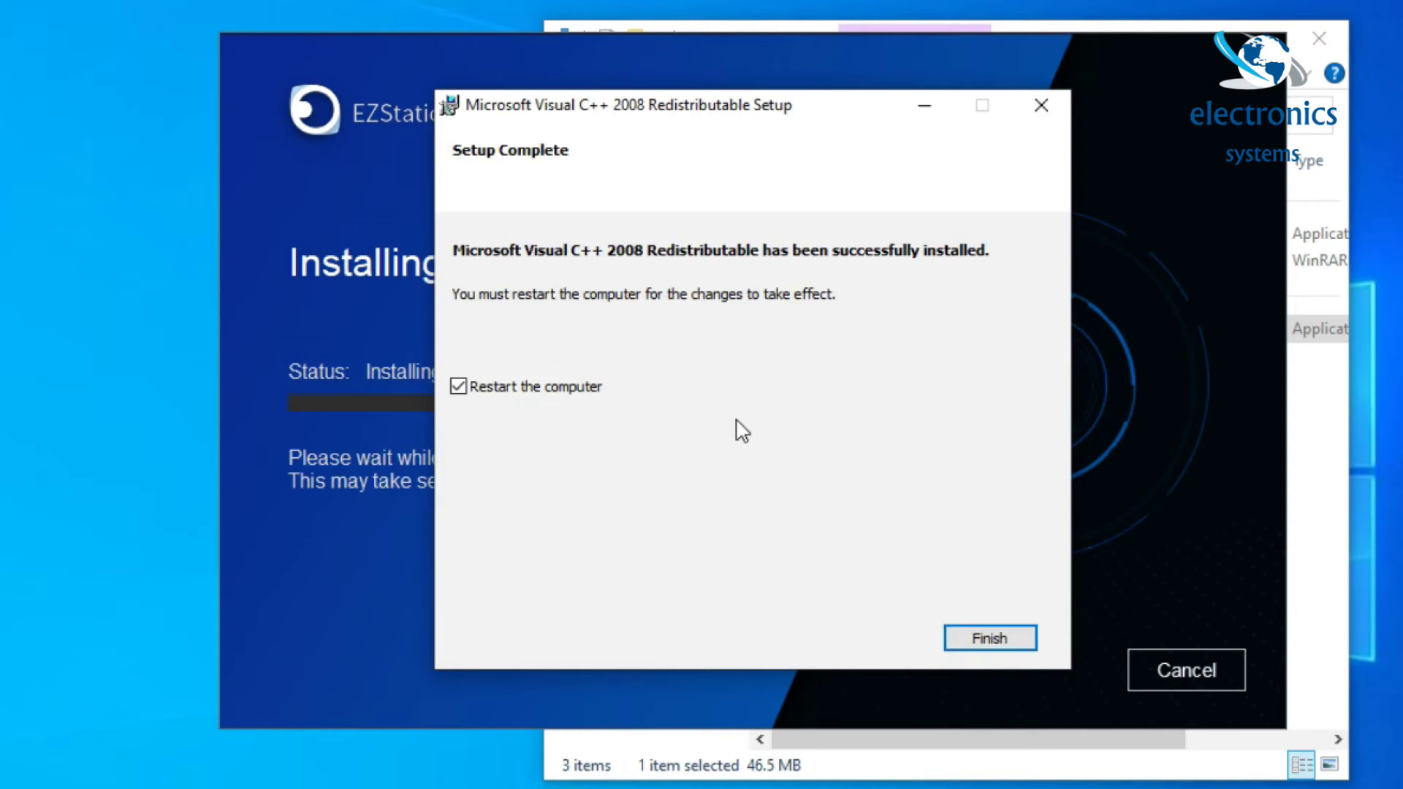
left_click(477, 385)
left_click(1011, 651)
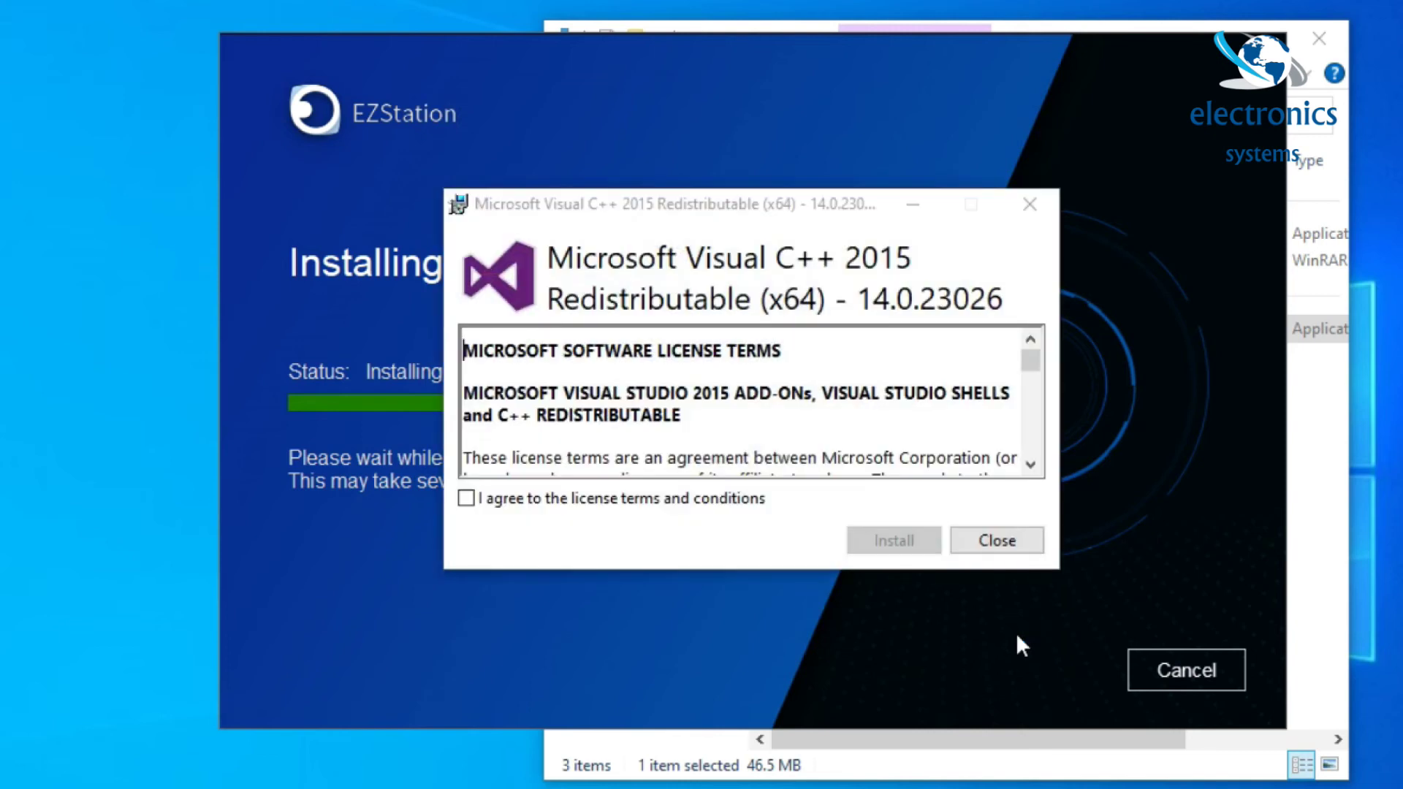
Step: Agree to the license terms, install Microsoft Visual C++ 2015 Redistributable (x64), and close its setup
left_click(636, 495)
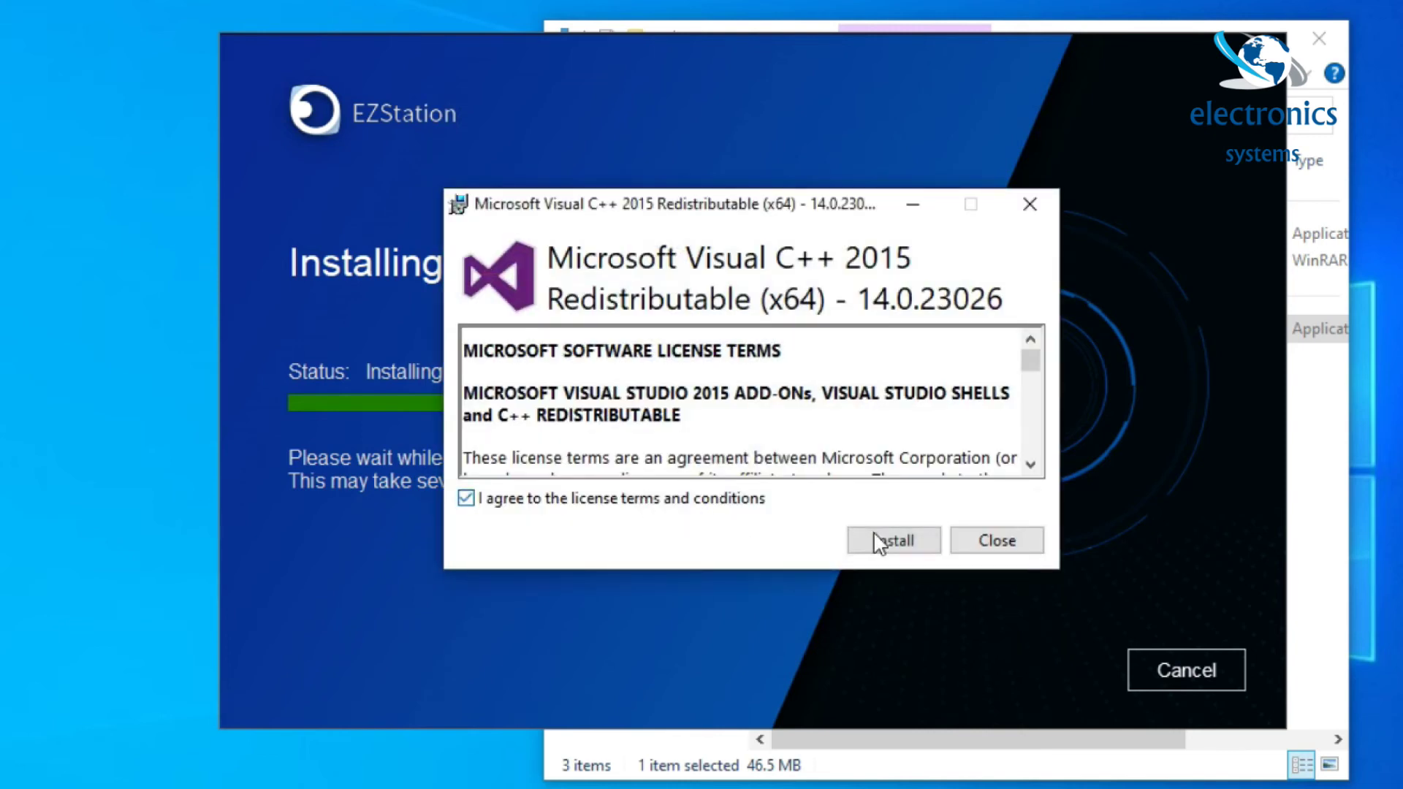
left_click(916, 544)
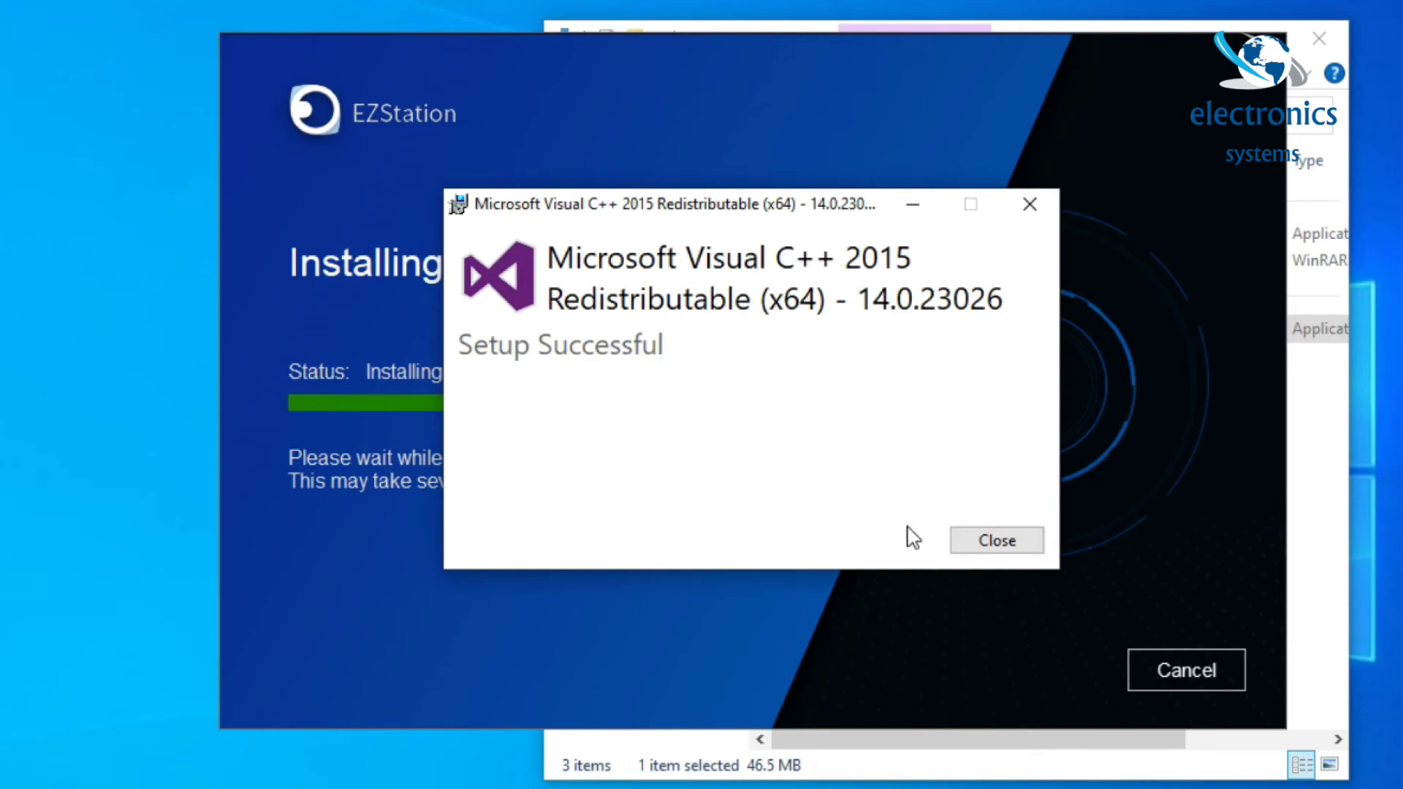
left_click(1005, 549)
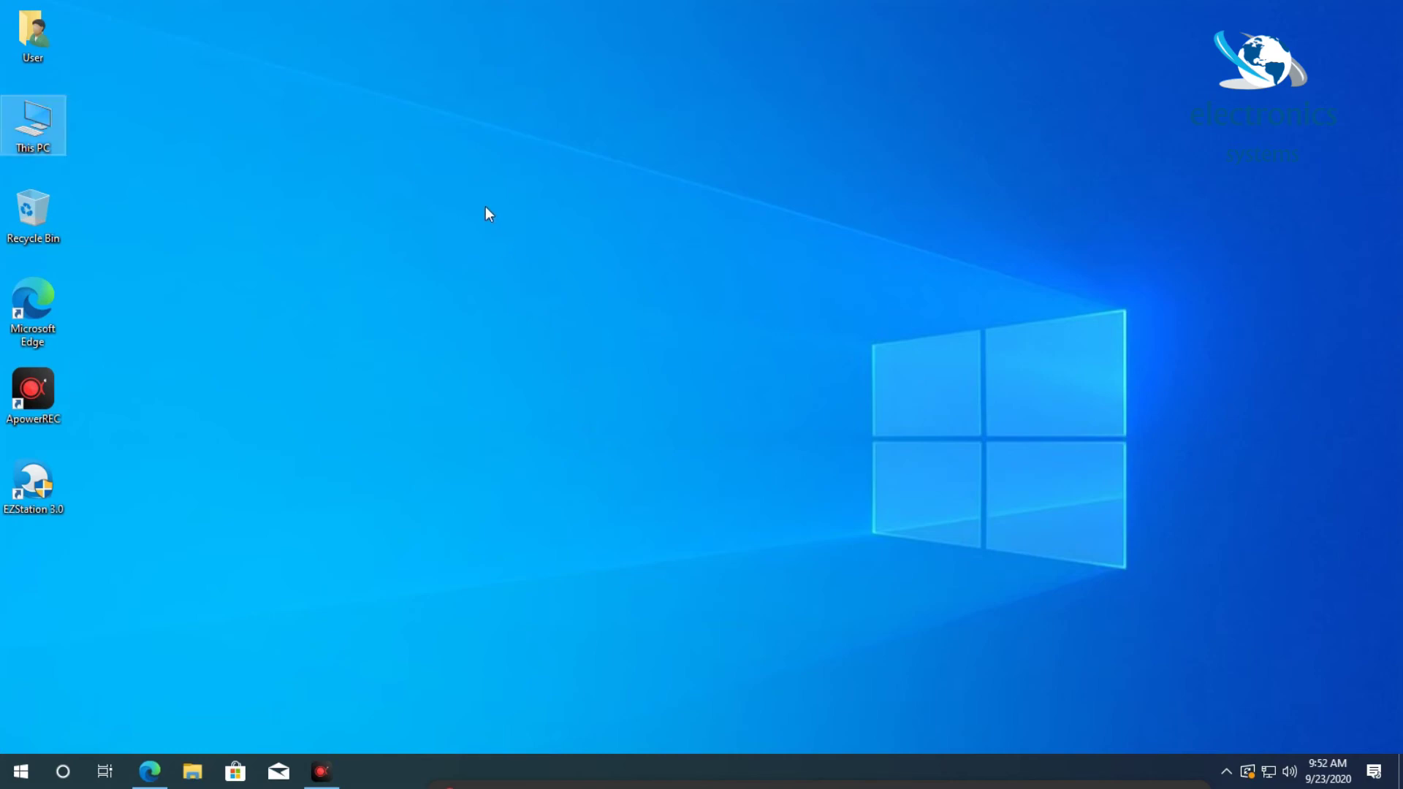
Step: Refresh the desktop and launch EZStation 3.0 from its desktop shortcut
right_click(485, 206)
left_click(609, 260)
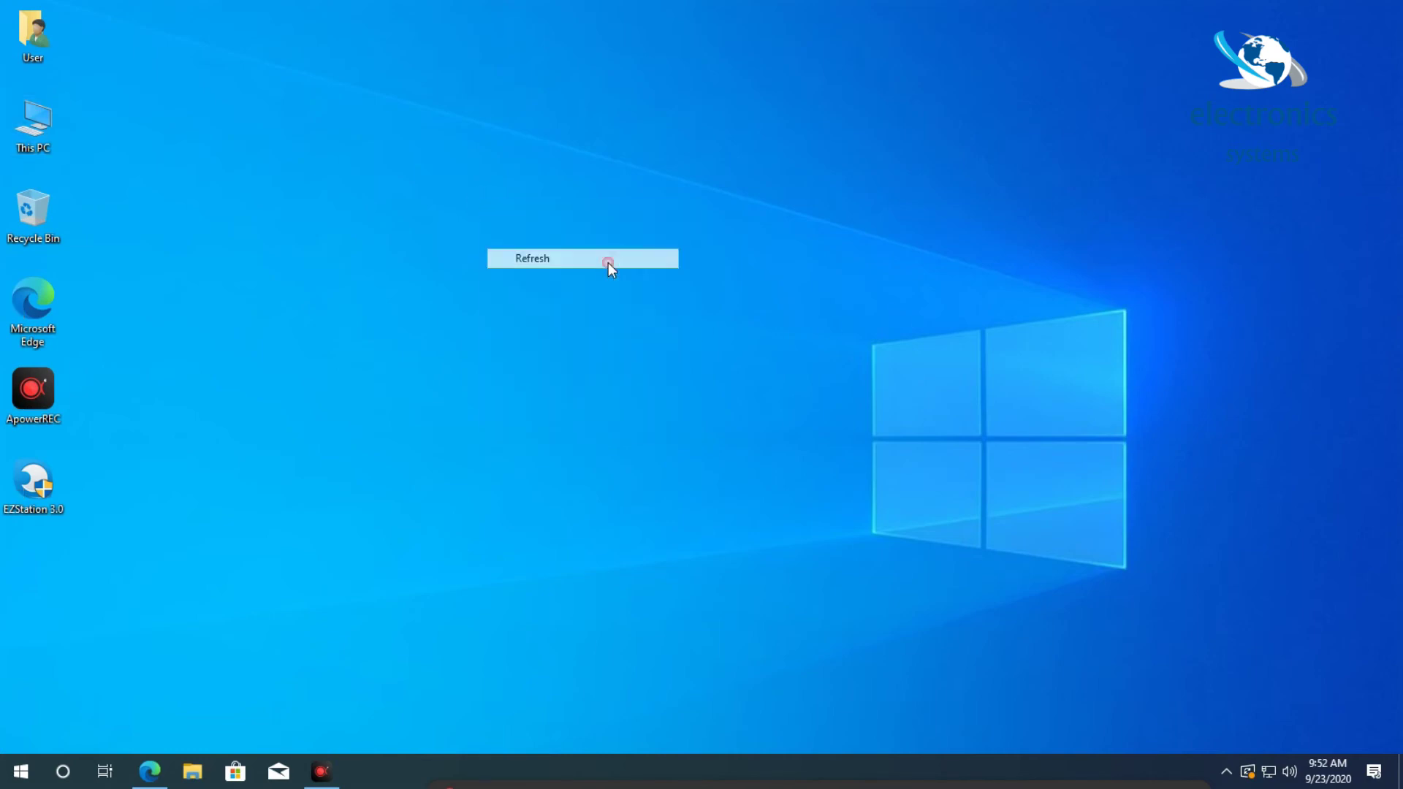
right_click(634, 253)
left_click(680, 305)
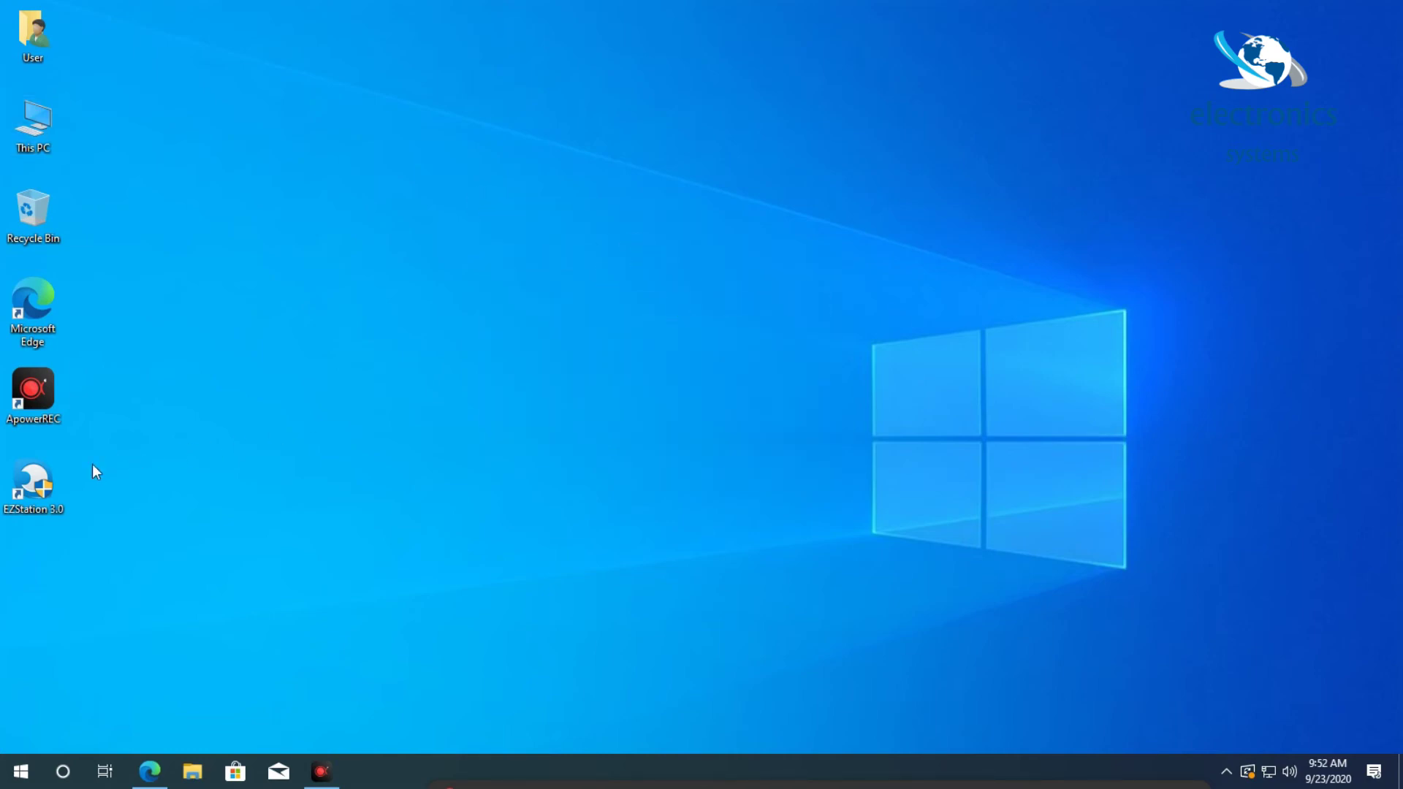
double_click(41, 485)
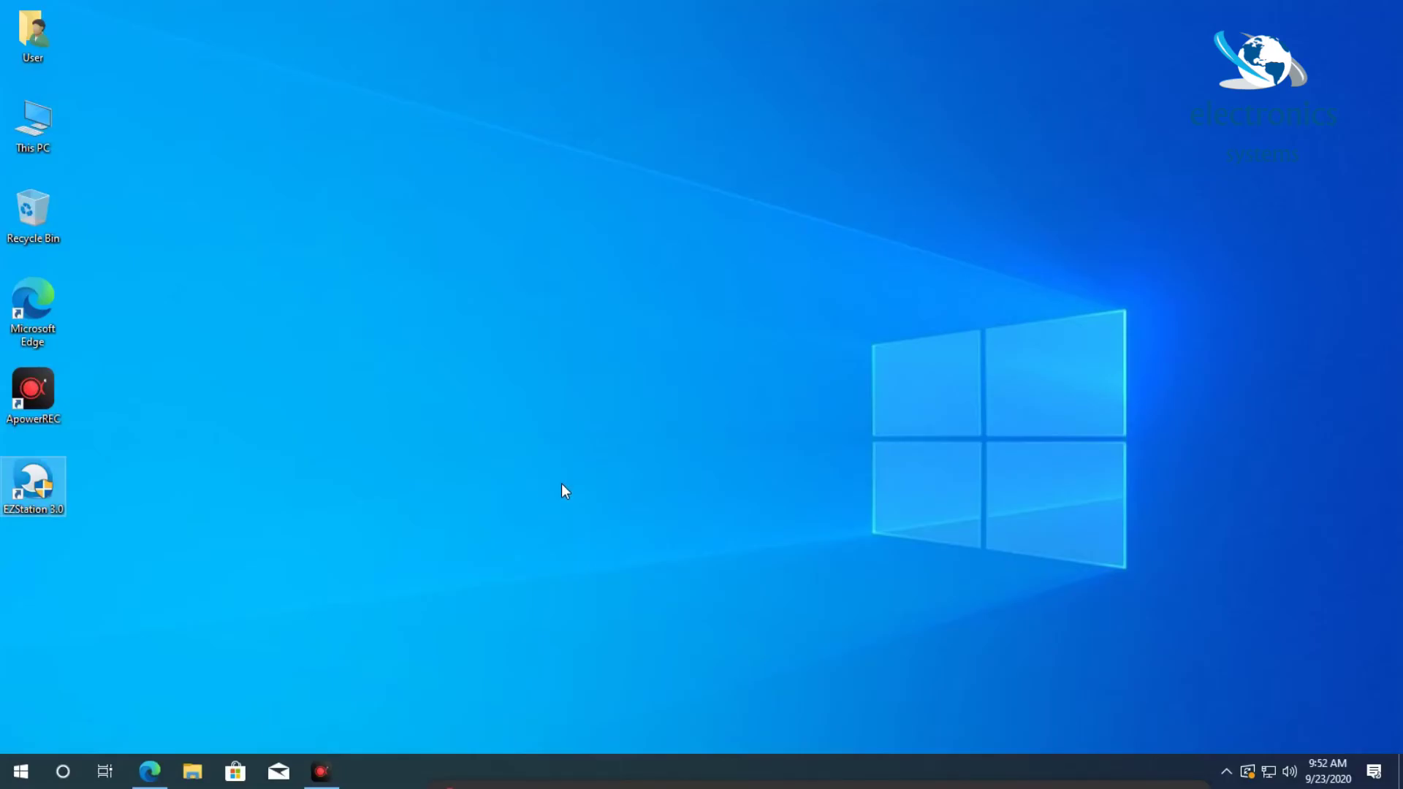
left_click(578, 377)
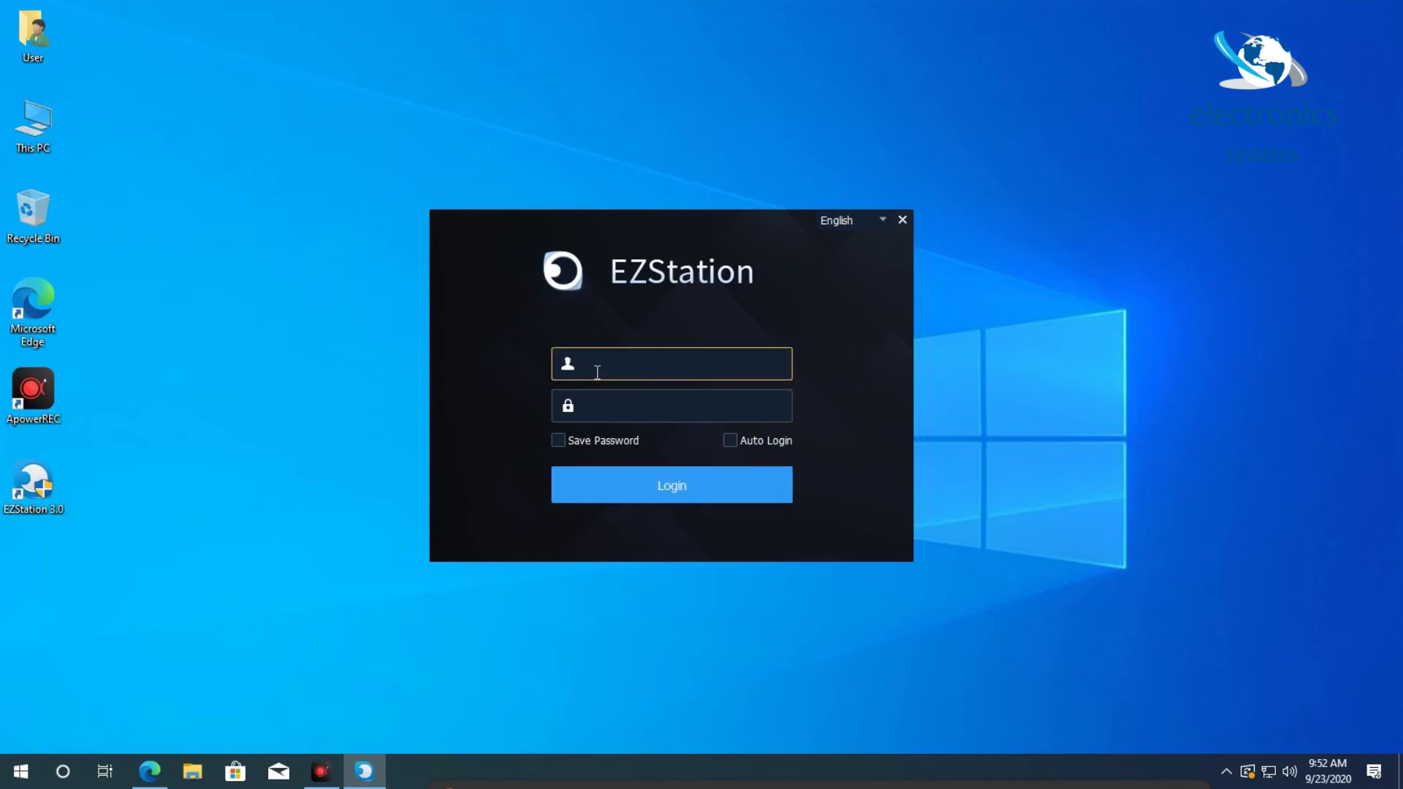
Step: Move the EZStation login window aside and create a new text document on the desktop with its default name
left_click_drag(681, 232, 970, 189)
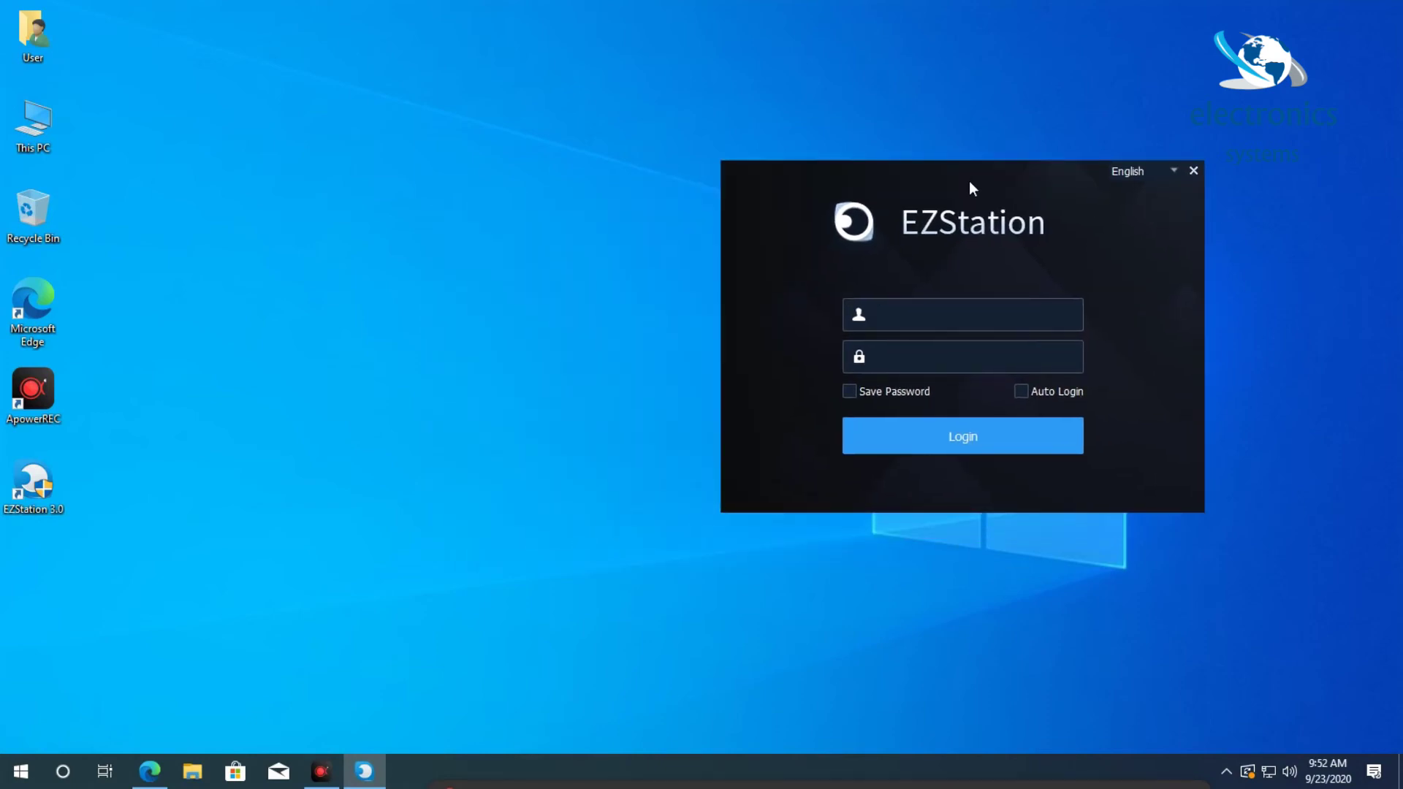
right_click(431, 399)
mouse_move(492, 567)
mouse_move(564, 568)
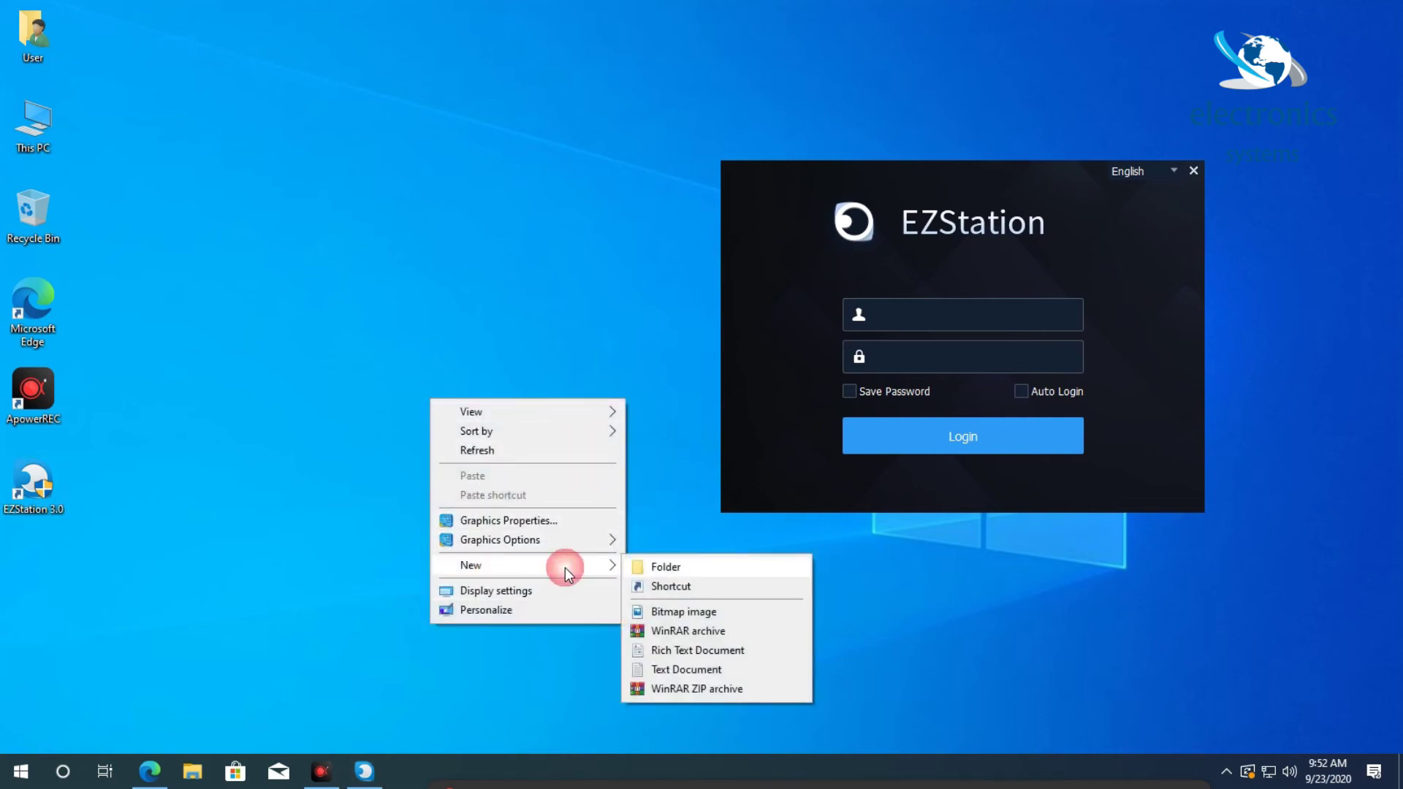
left_click(661, 672)
key("Return")
Step: Open the new text document beside the login window and write the user name admin and the login password on separate lines
double_click(460, 408)
left_click_drag(1007, 307, 721, 304)
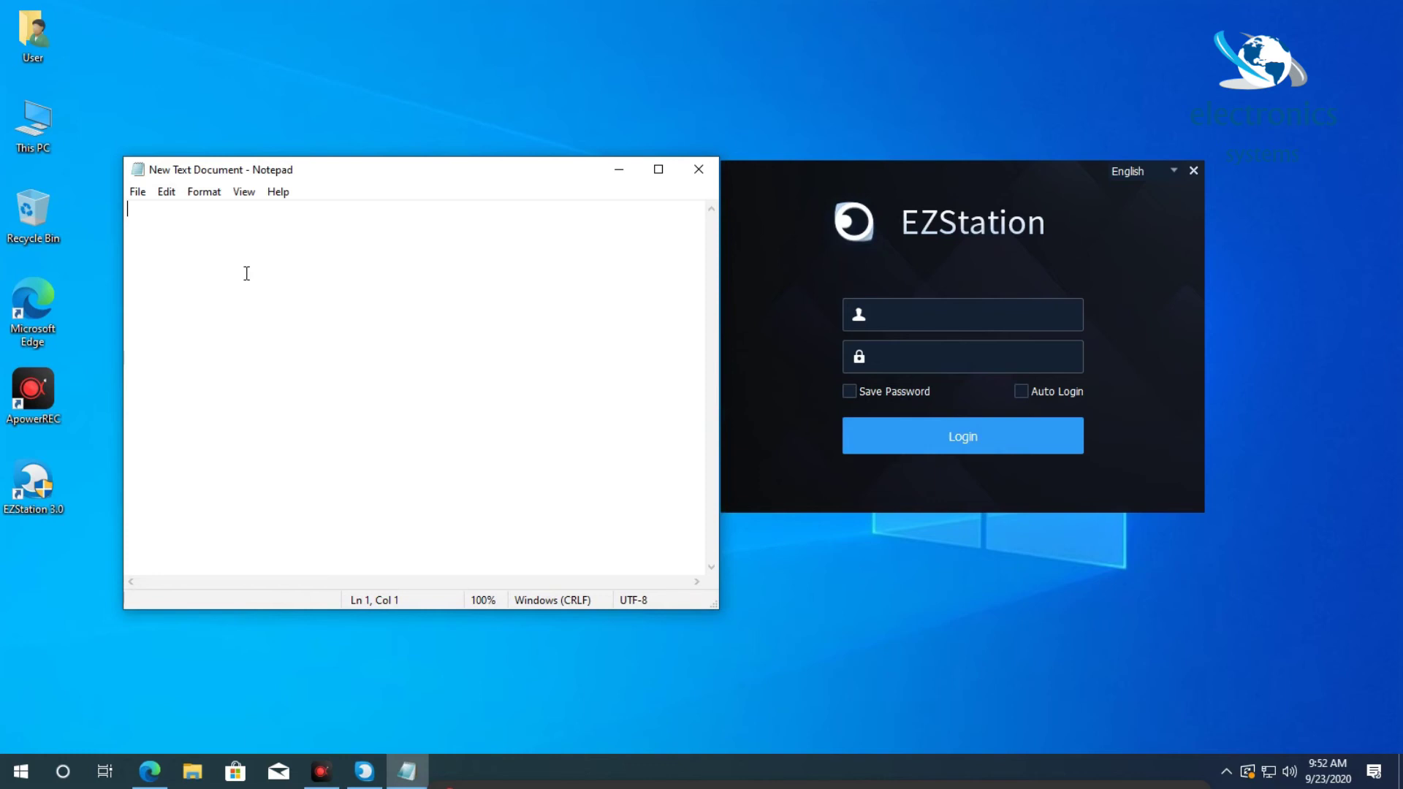
type("A")
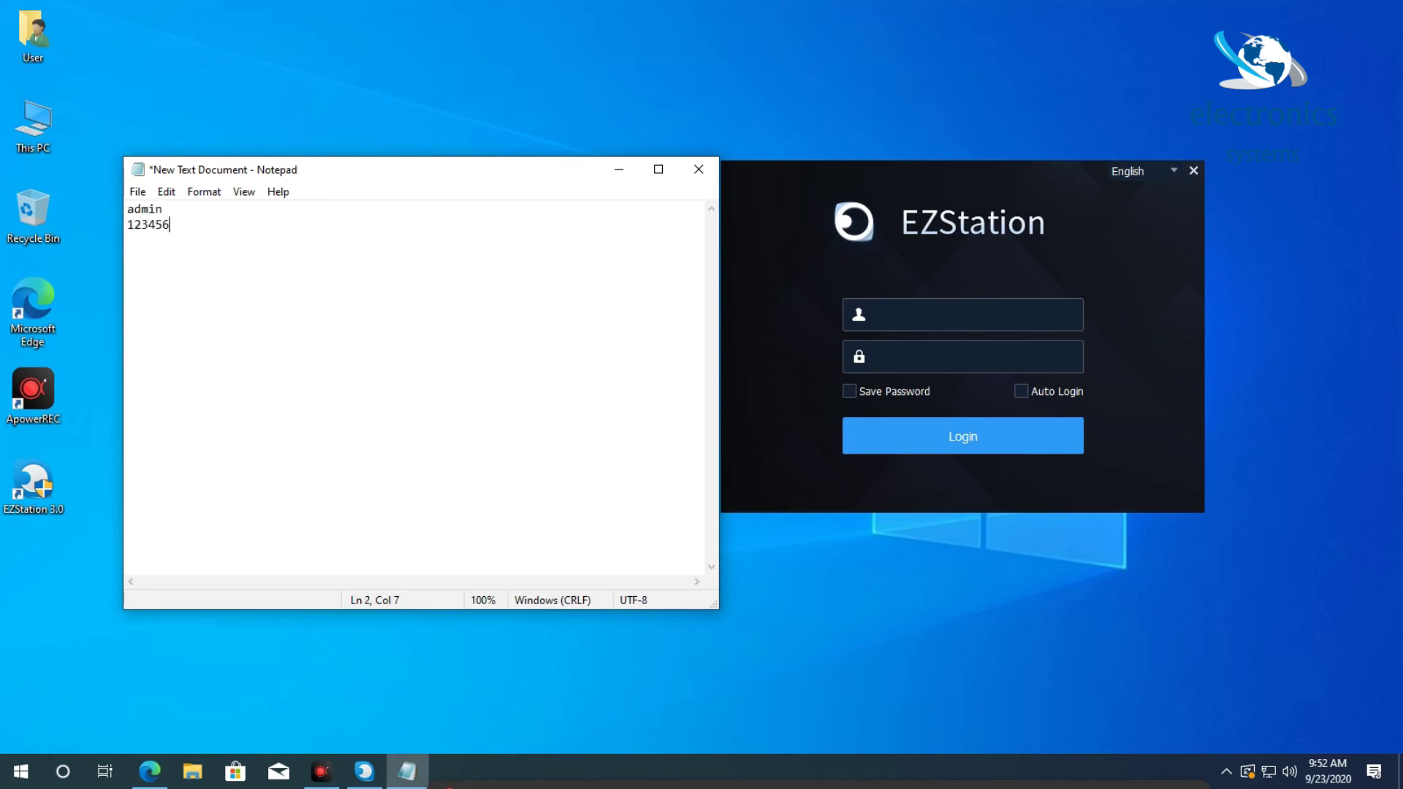
Step: Copy the user name admin from the text document into the user name field of the EZStation login window
left_click_drag(201, 211, 128, 208)
right_click(152, 206)
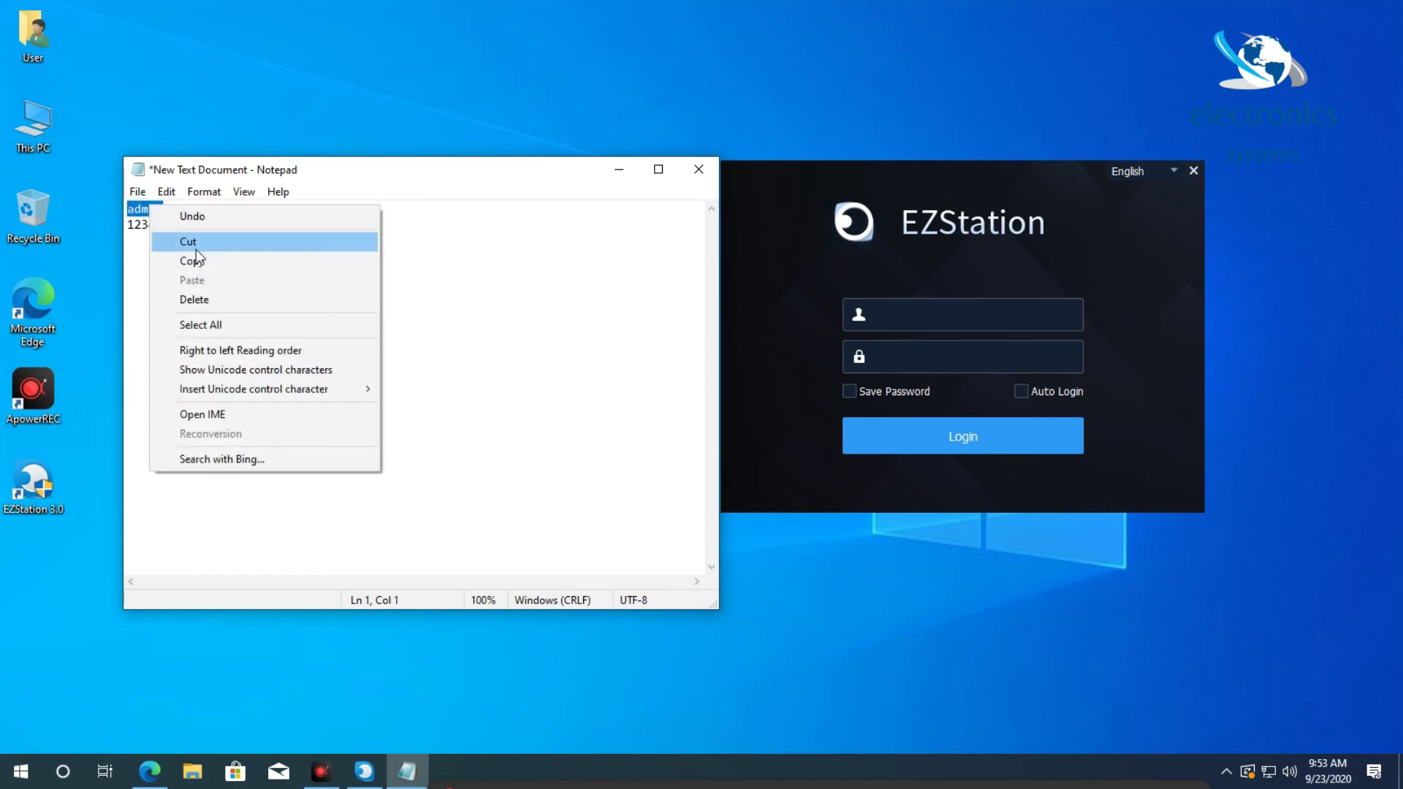
left_click(196, 257)
left_click(913, 314)
right_click(912, 314)
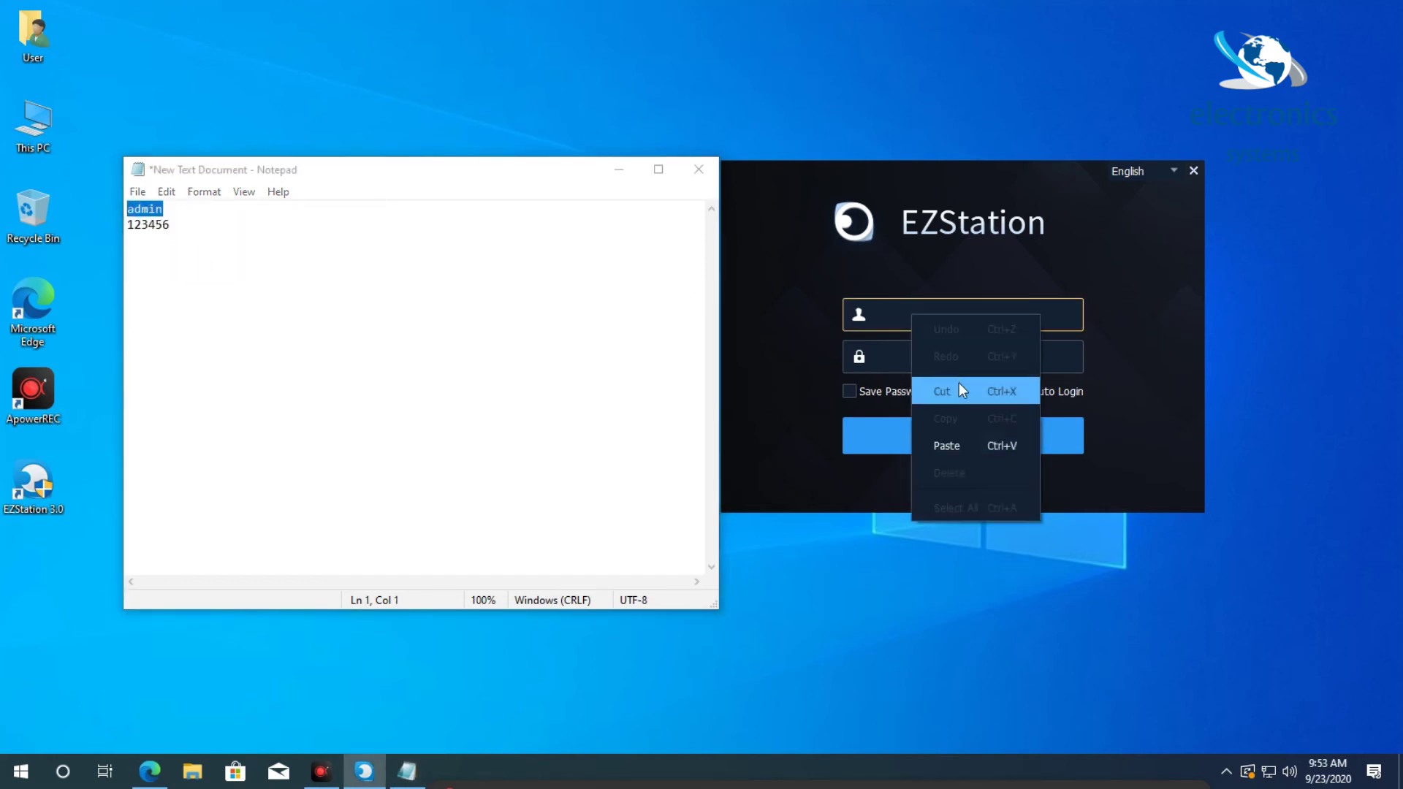
left_click(969, 441)
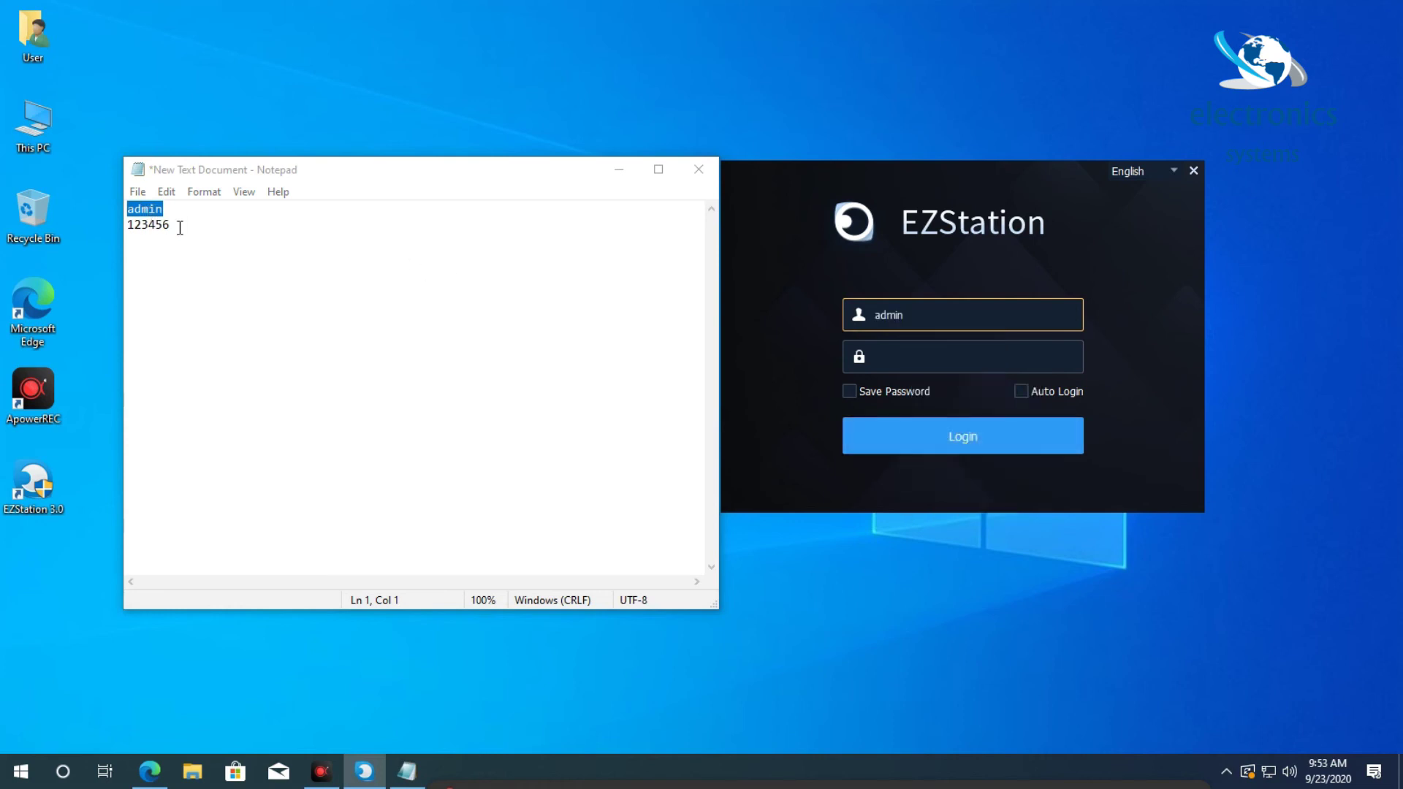
Step: Copy the password from the text document into the EZStation login window's password field, enable Save Password and log in
left_click_drag(180, 228, 127, 224)
right_click(132, 223)
left_click(210, 290)
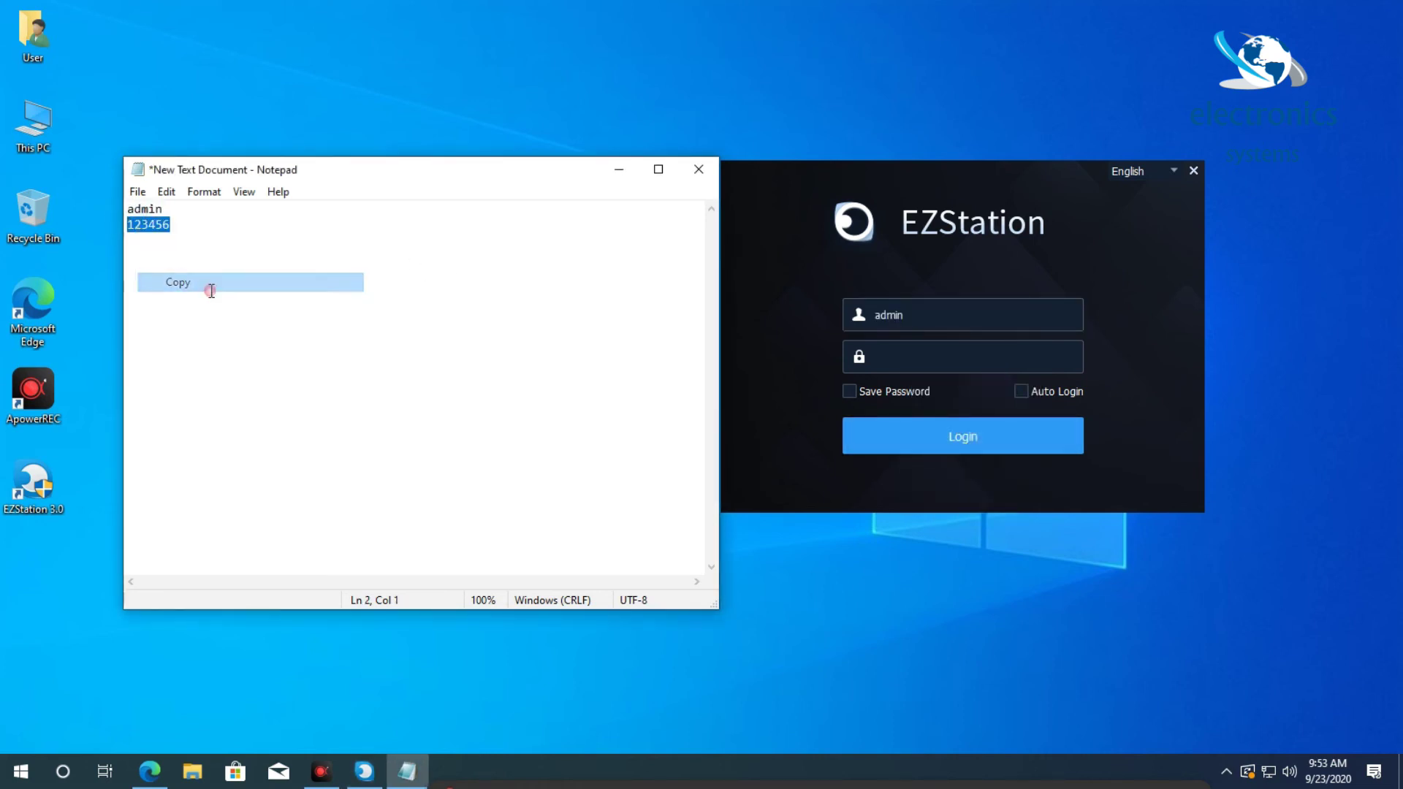
left_click(940, 358)
right_click(940, 357)
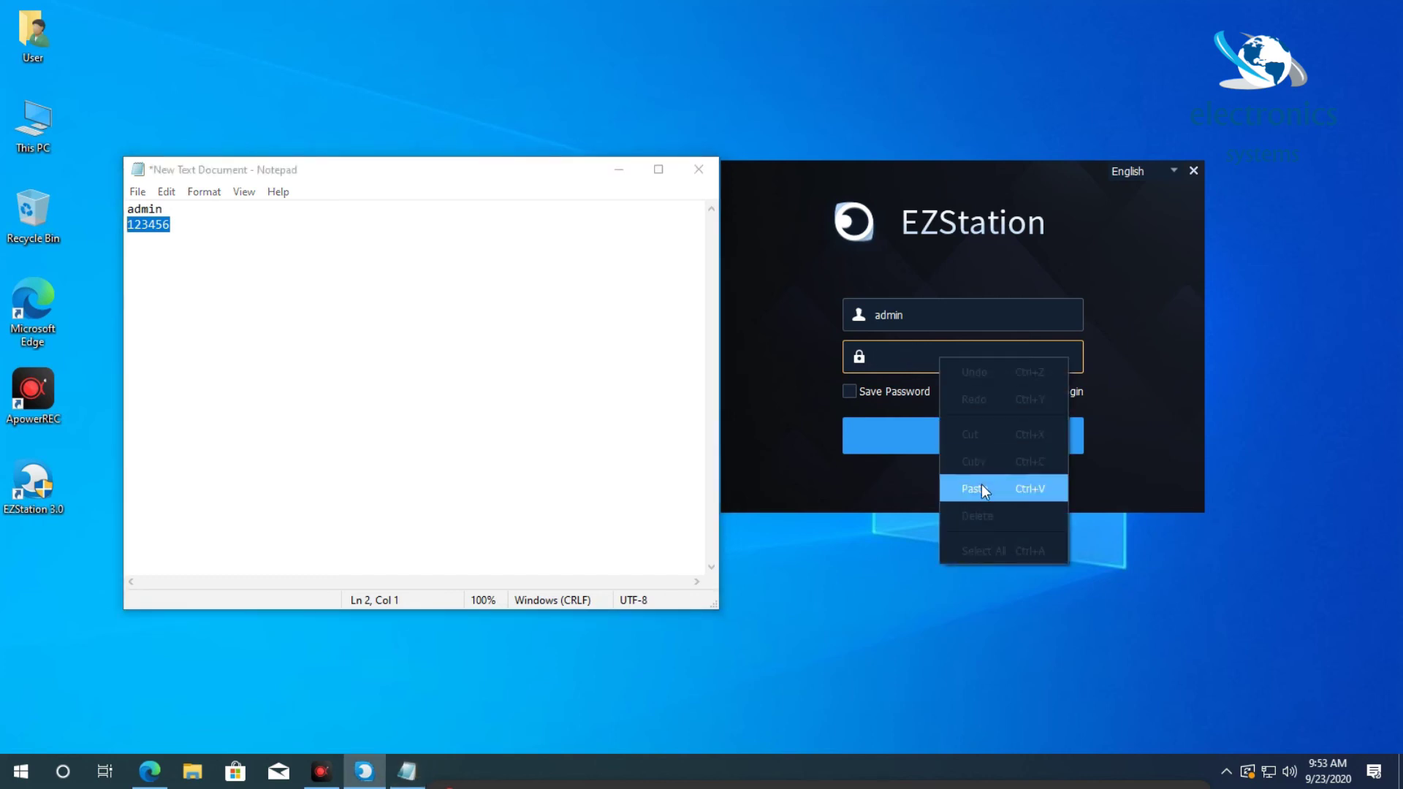
left_click(981, 488)
left_click(852, 390)
left_click(958, 438)
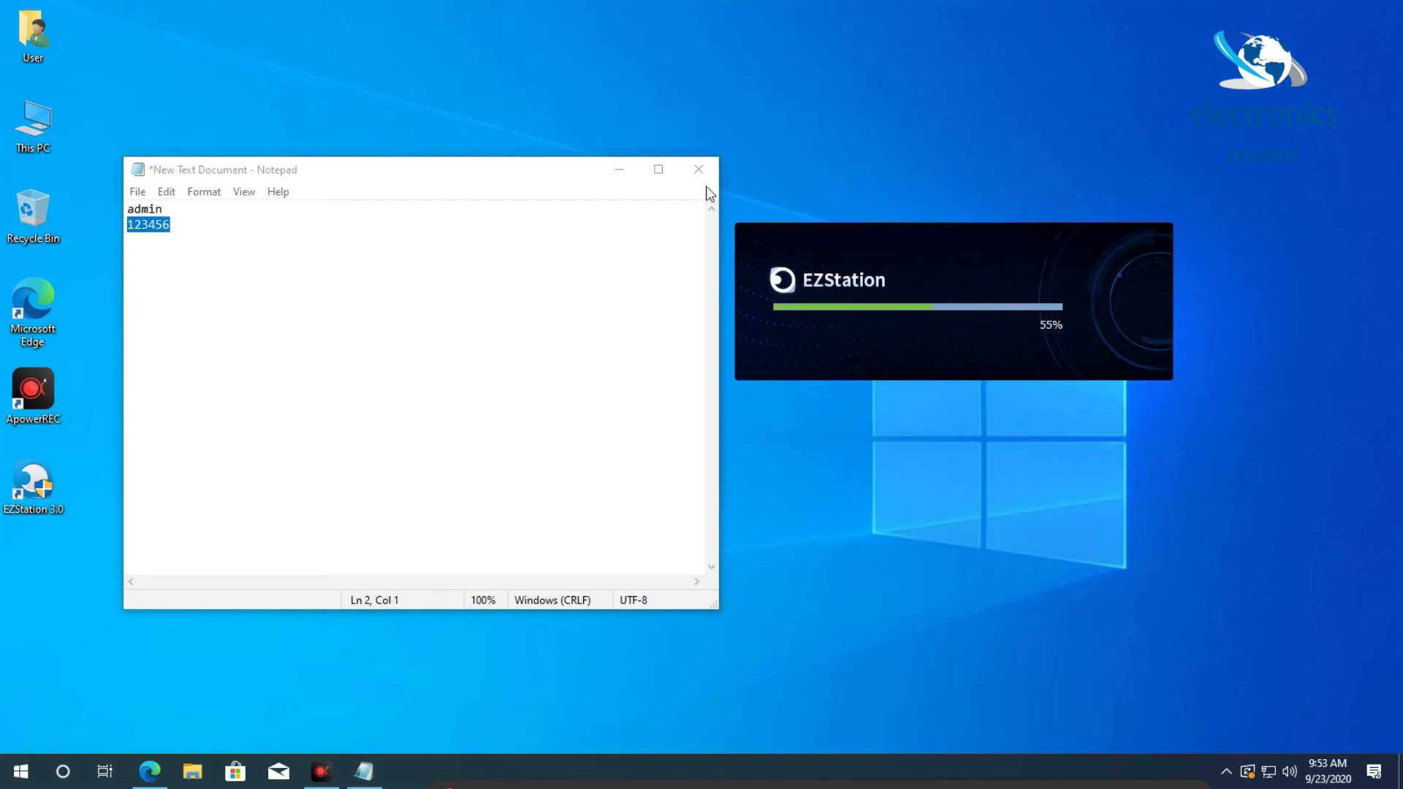
Step: Close the text document holding the login details without saving its changes
left_click(698, 169)
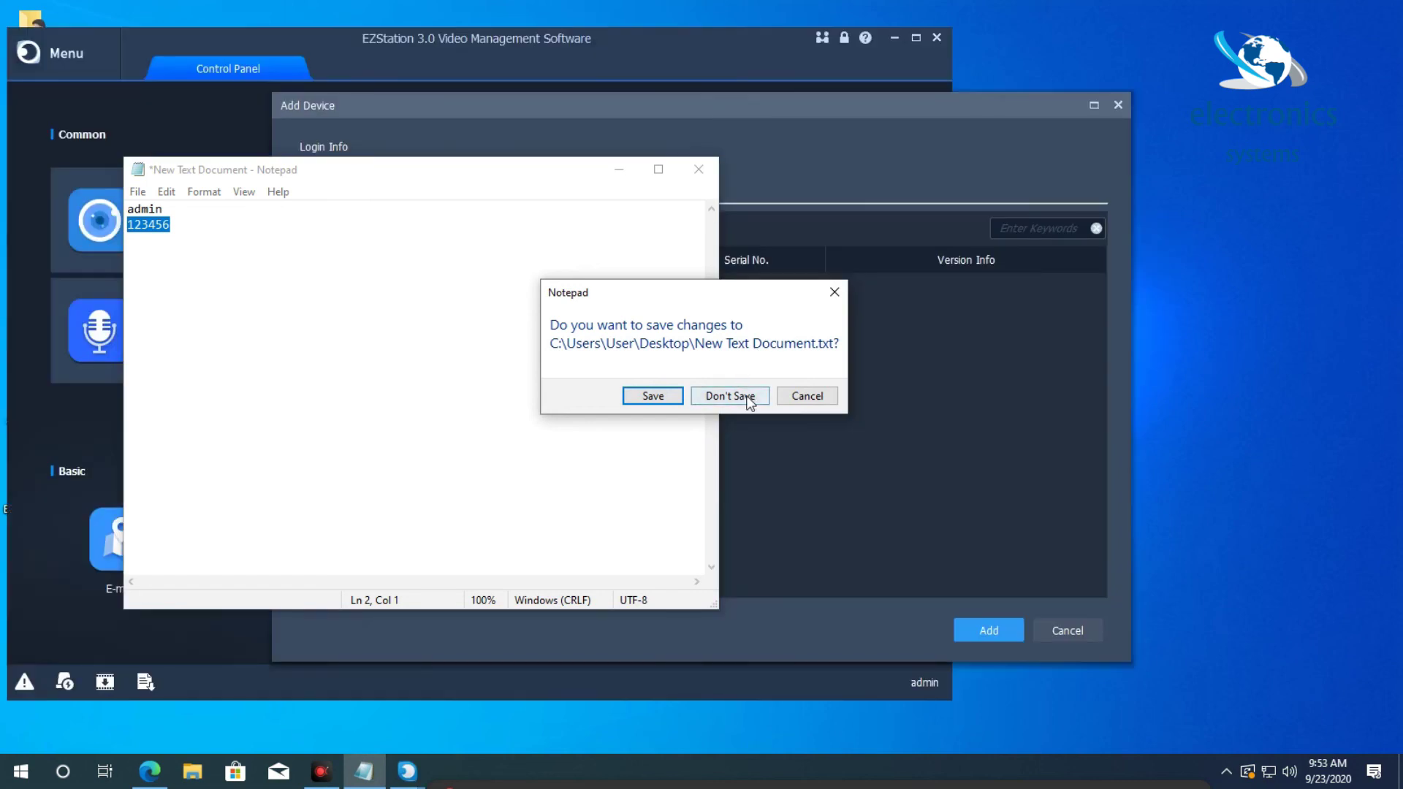
left_click(834, 291)
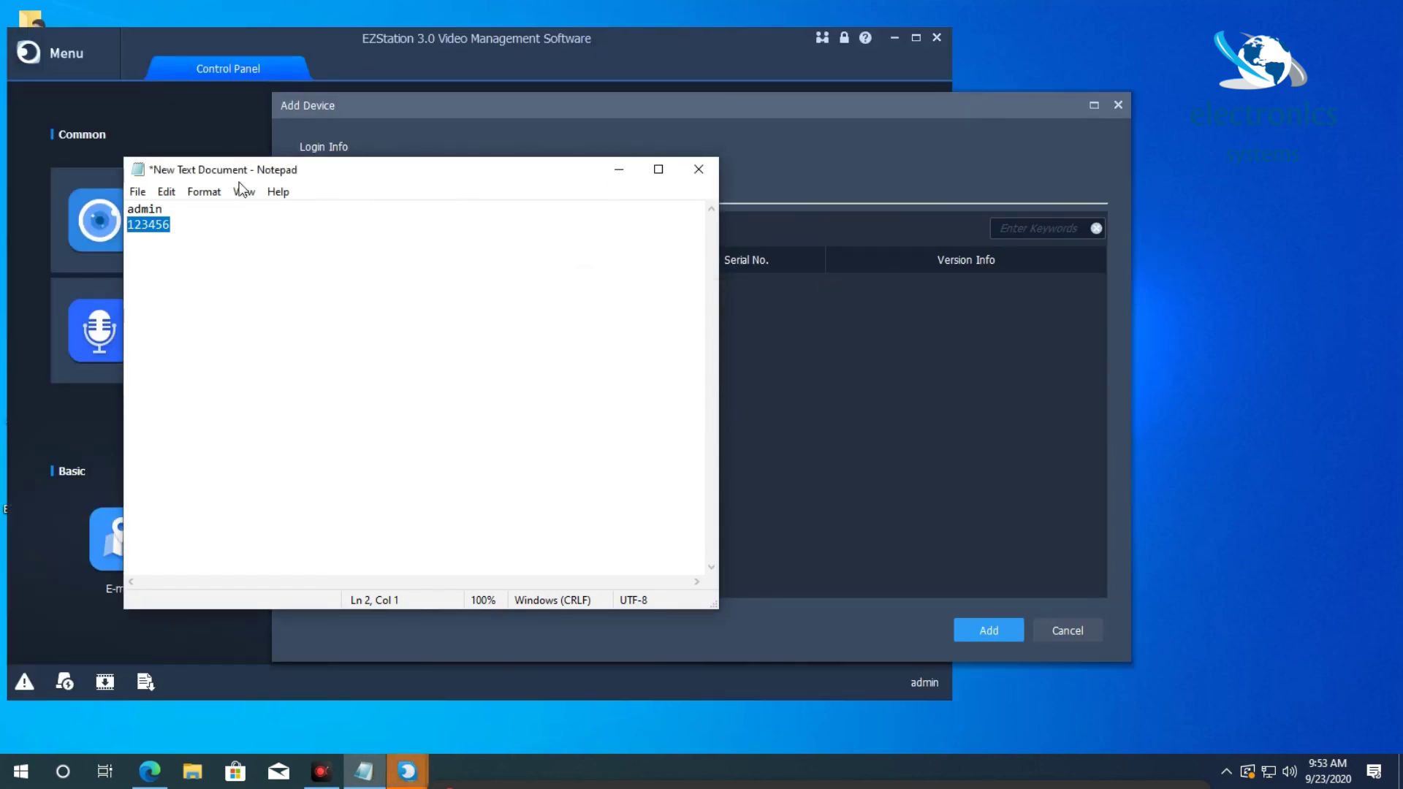
left_click_drag(309, 176, 666, 150)
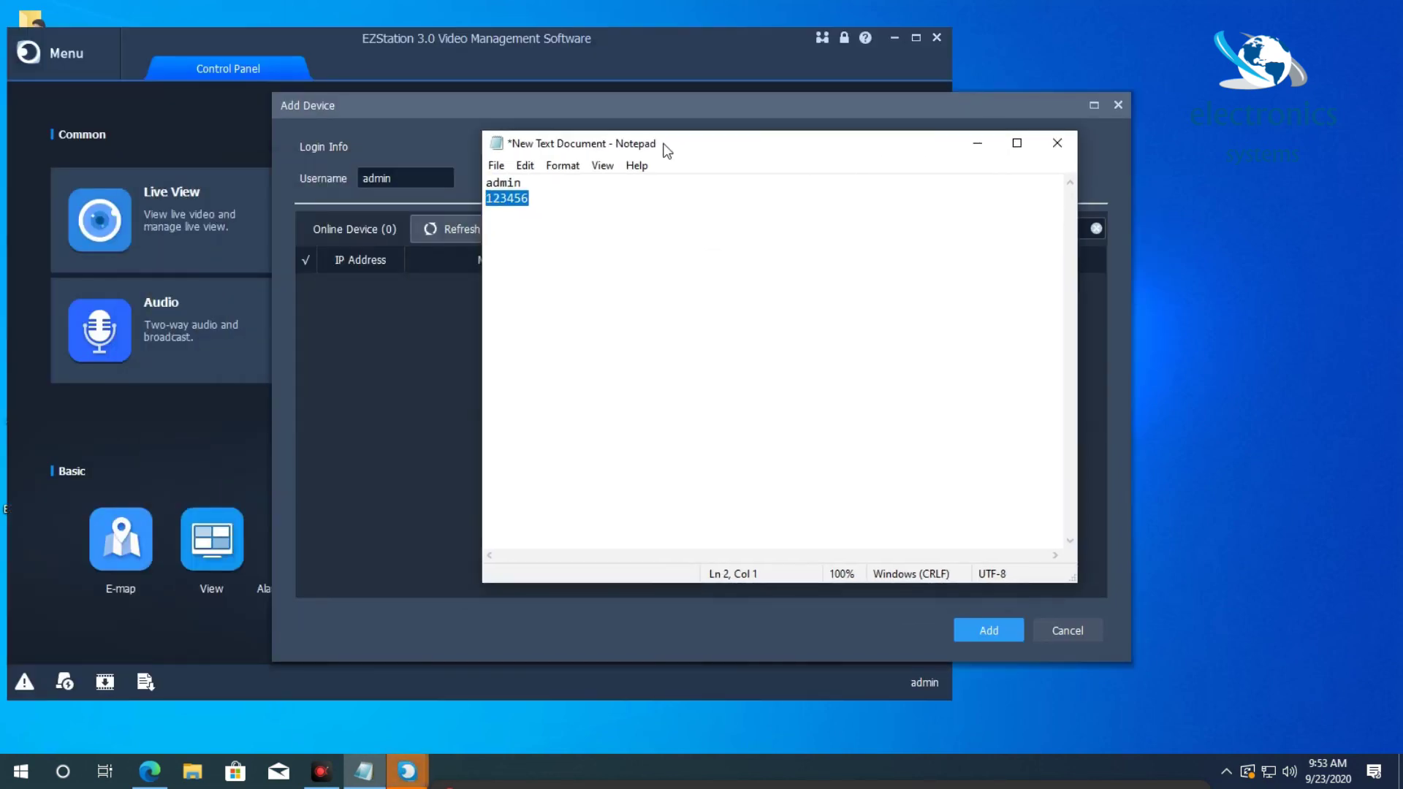
left_click(1057, 142)
left_click(744, 395)
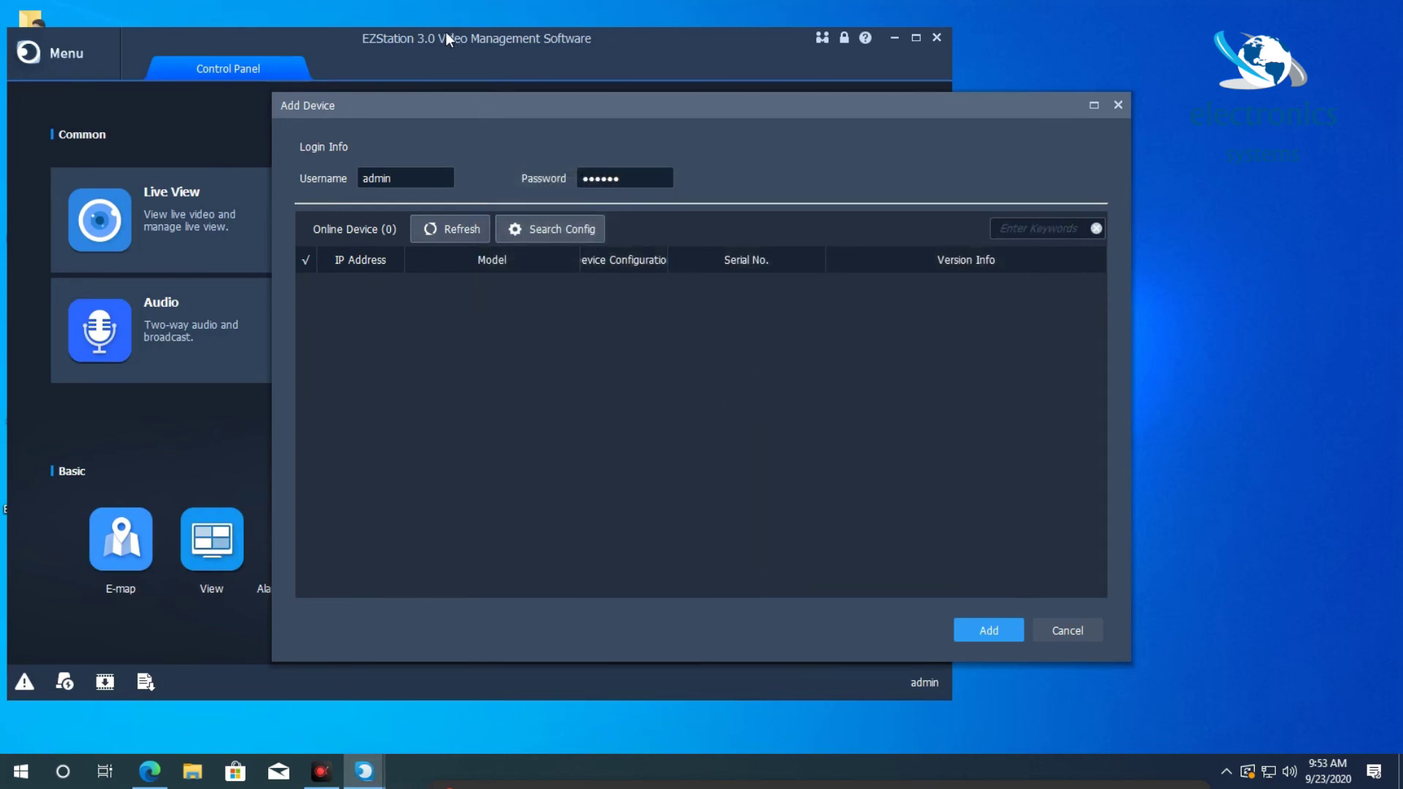
Step: Refresh the online device list, cancel adding a device and move the EZStation window toward the middle of the desktop
left_click(476, 231)
left_click(1049, 633)
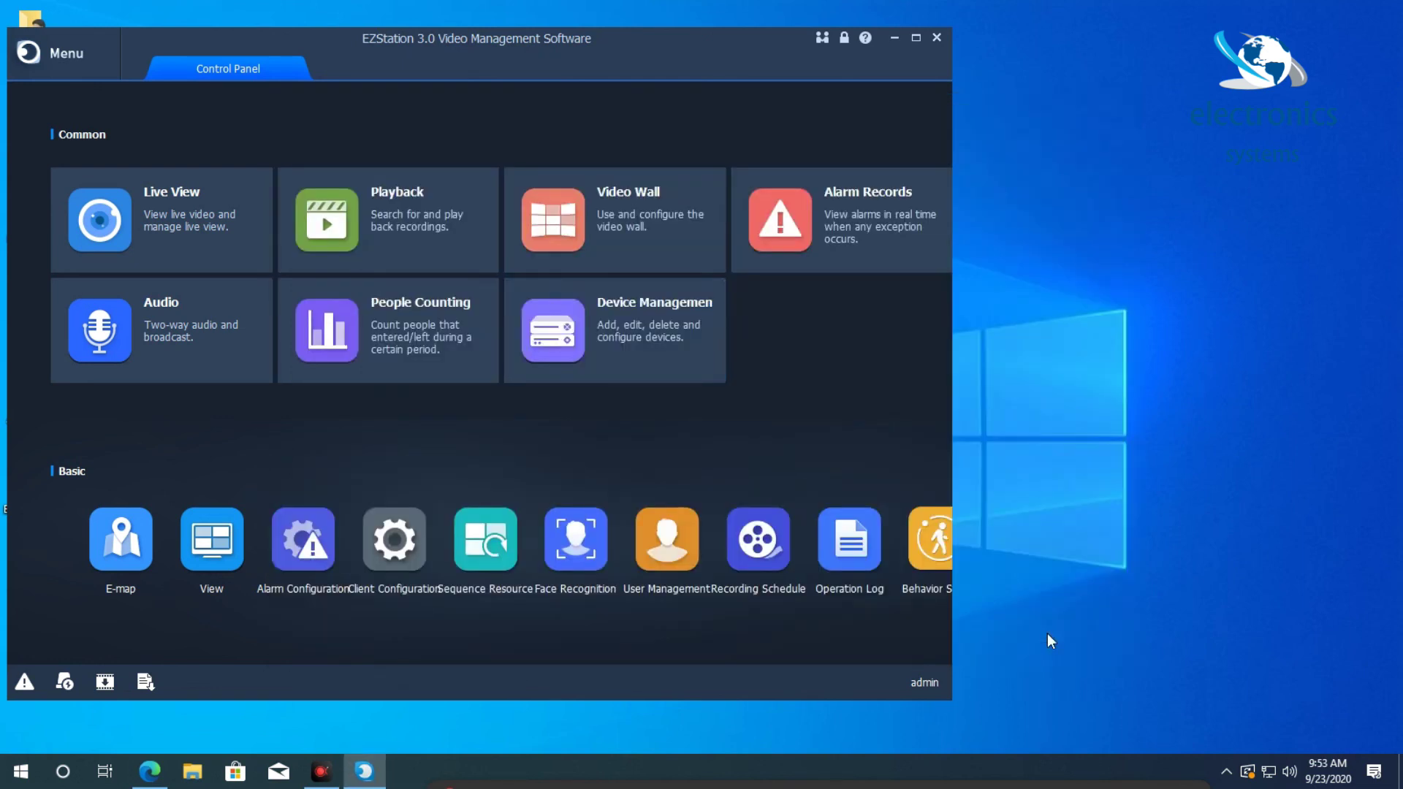
left_click_drag(550, 38, 808, 47)
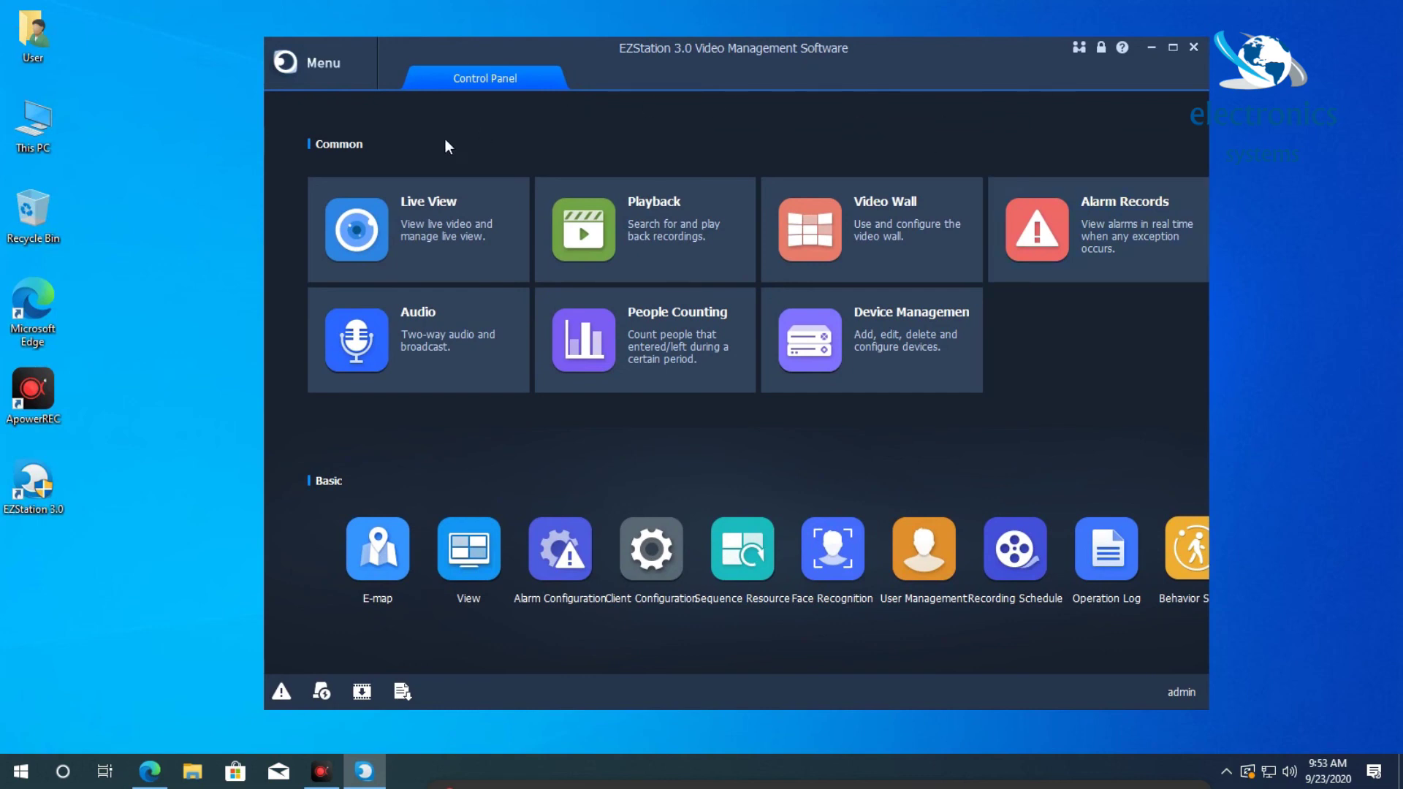
Step: Look at the Live View page, return to the Control Panel and open Device Management to view the device lists
left_click(395, 219)
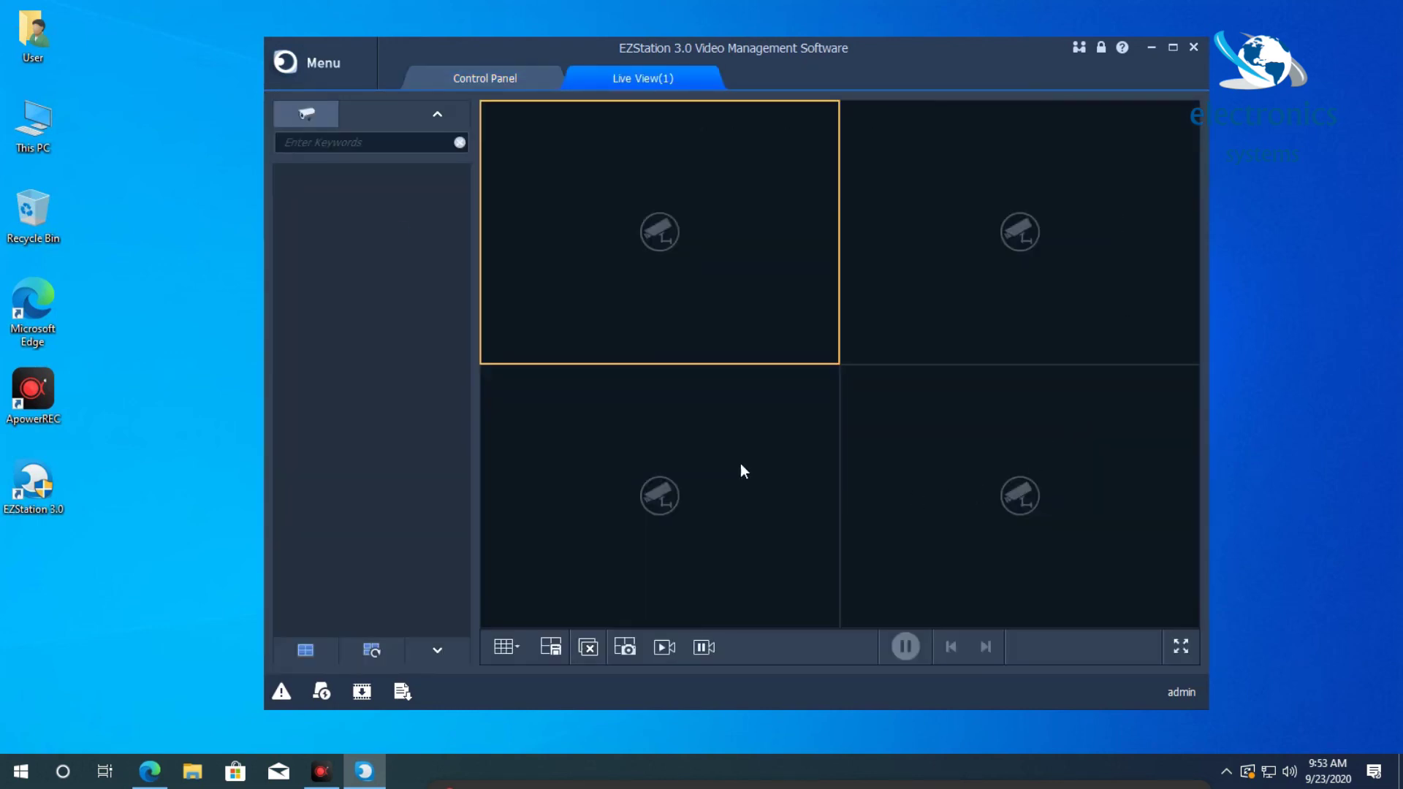
left_click(517, 87)
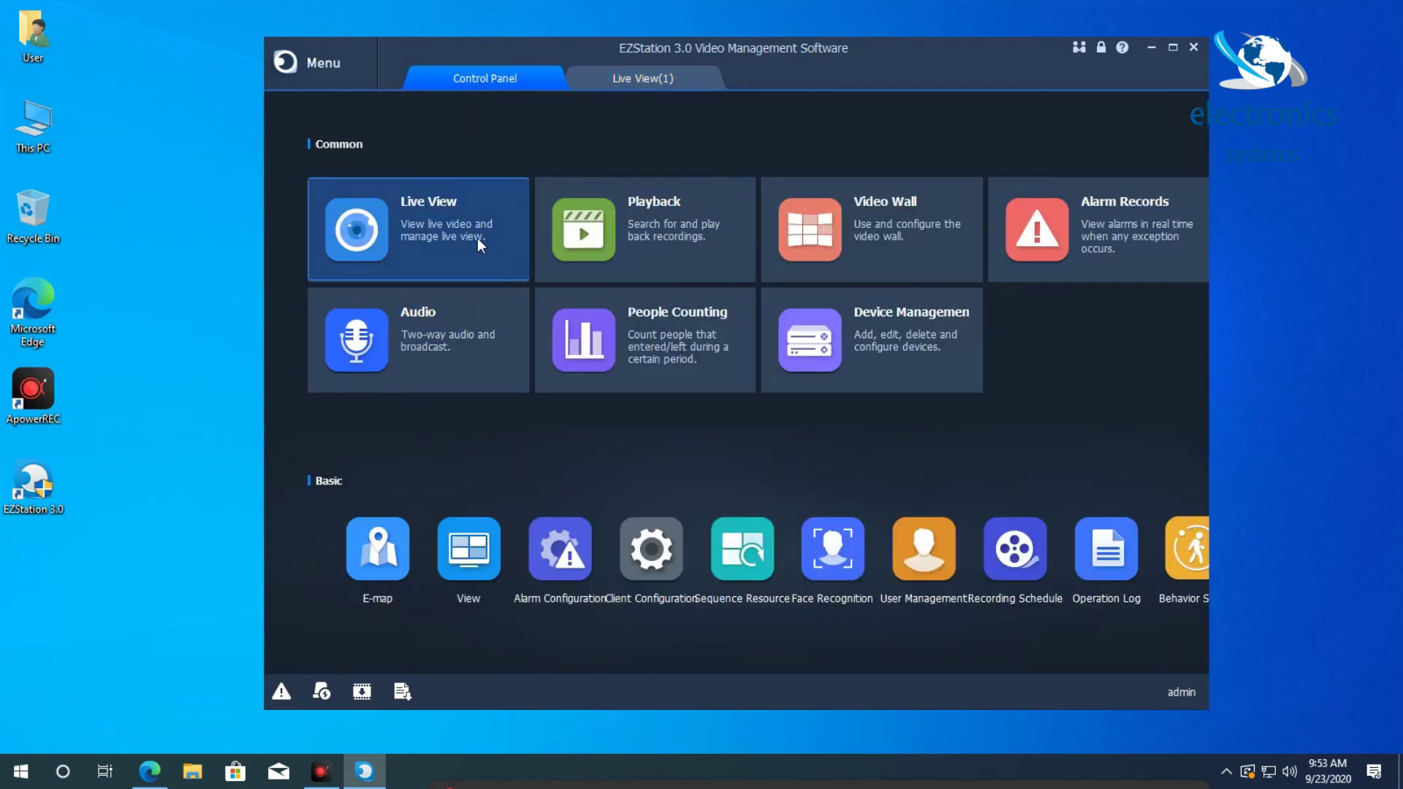
left_click(891, 336)
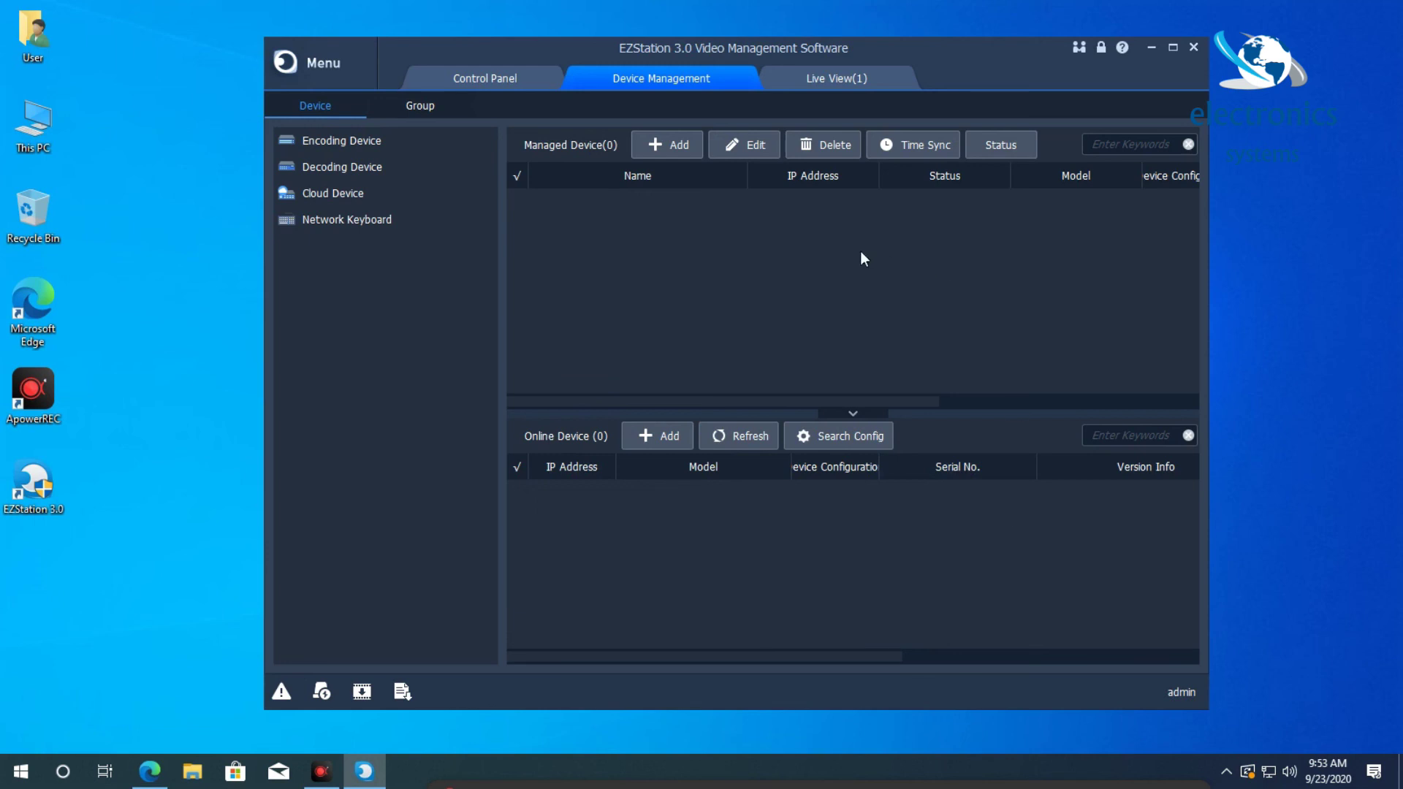
right_click(1292, 156)
left_click(1282, 209)
Step: Close the Live View page and exit EZStation
left_click(840, 82)
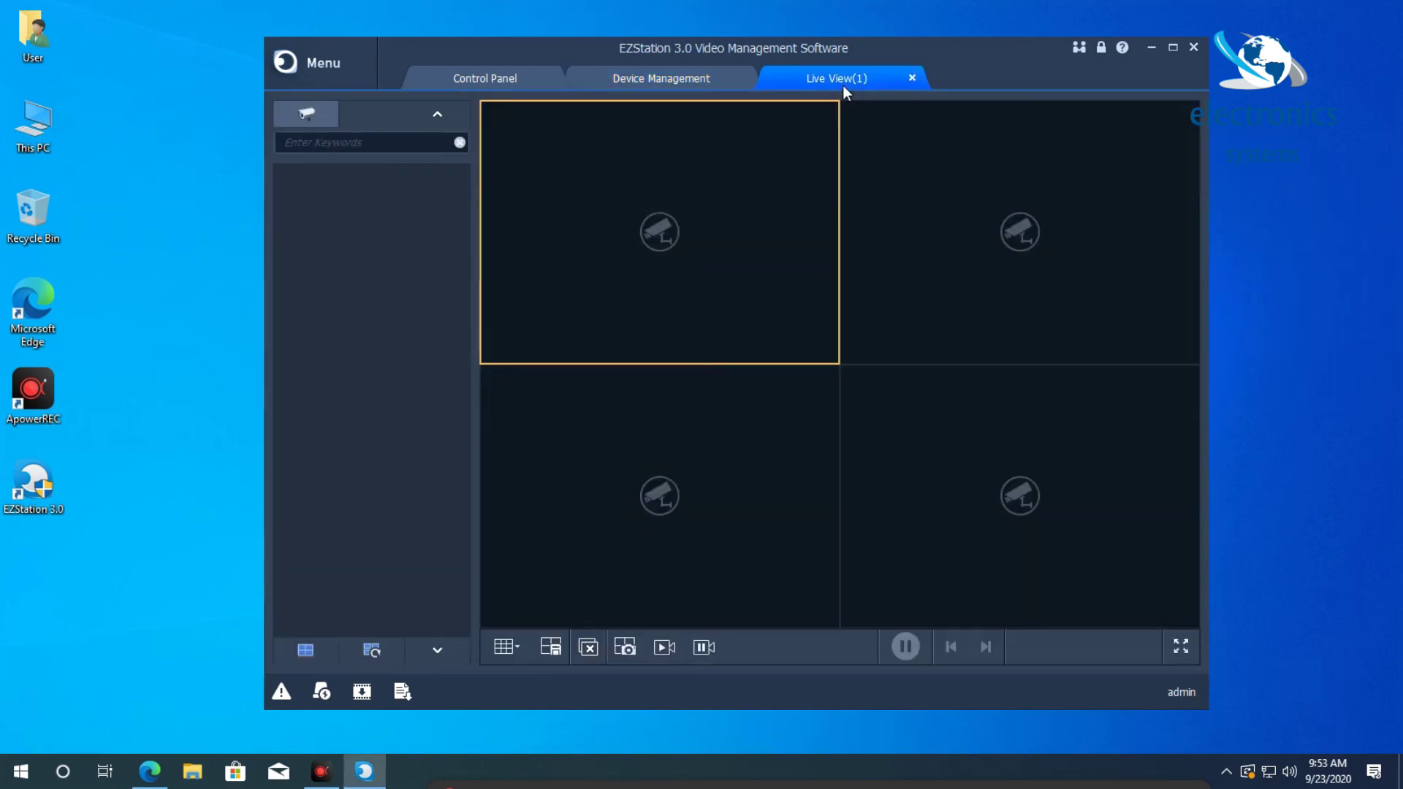
left_click(911, 78)
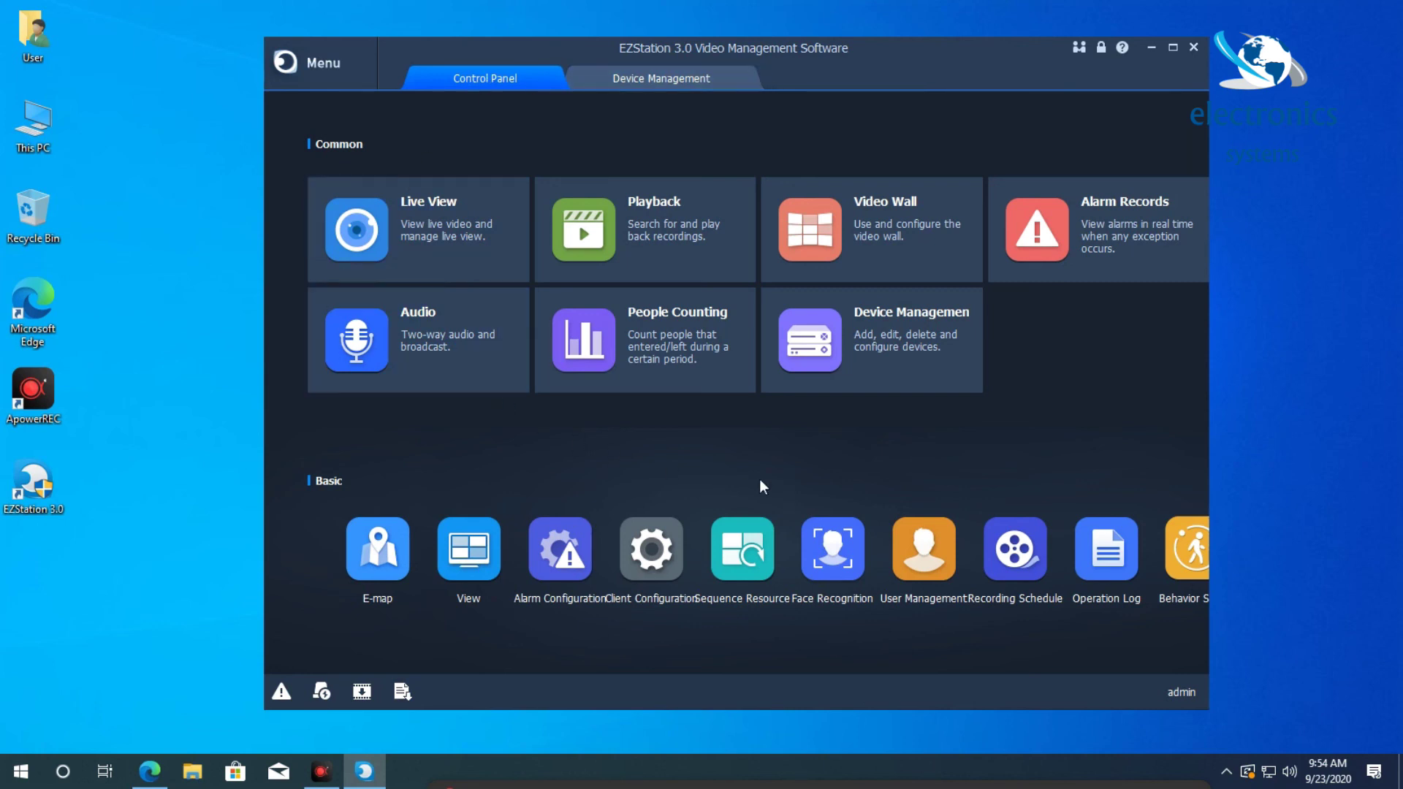
left_click(1193, 47)
left_click(721, 421)
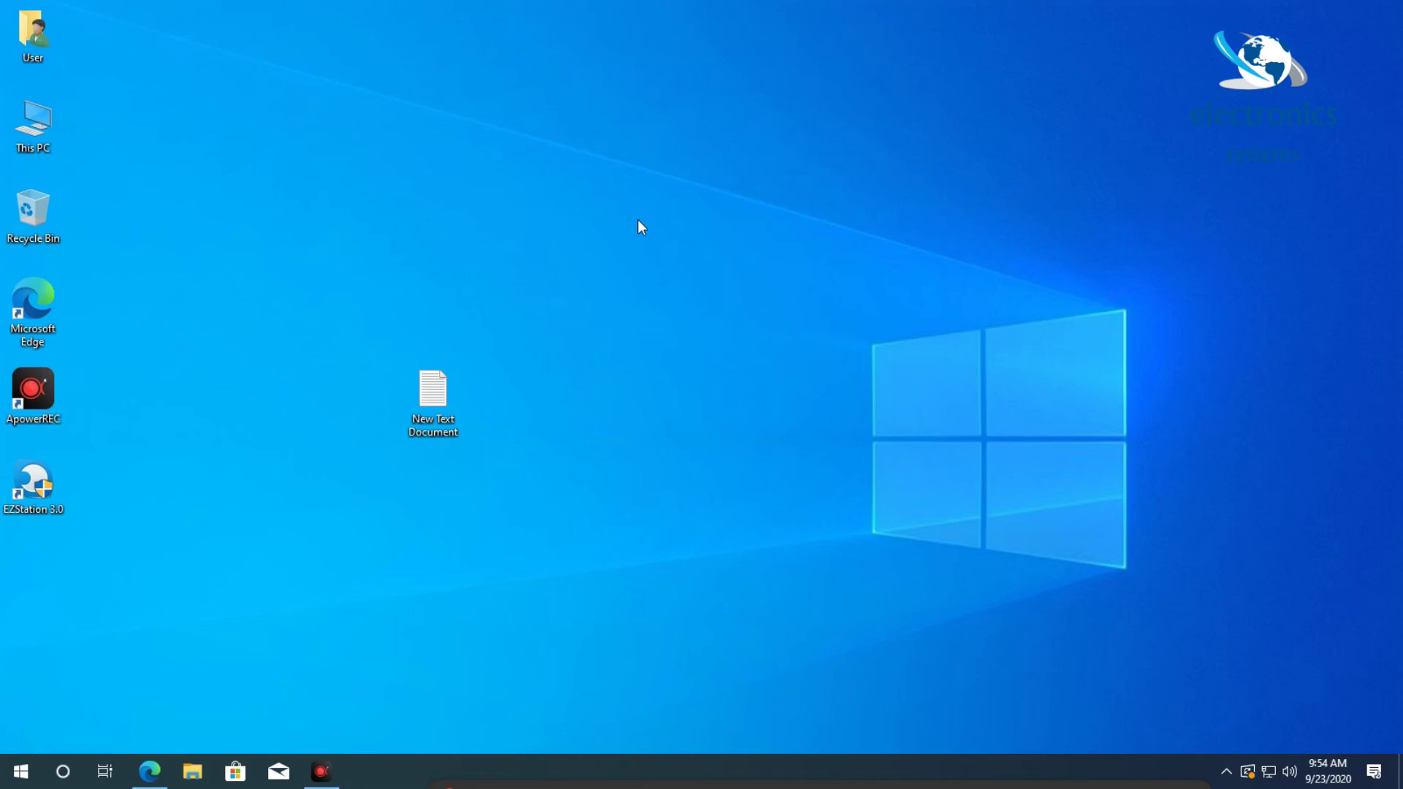